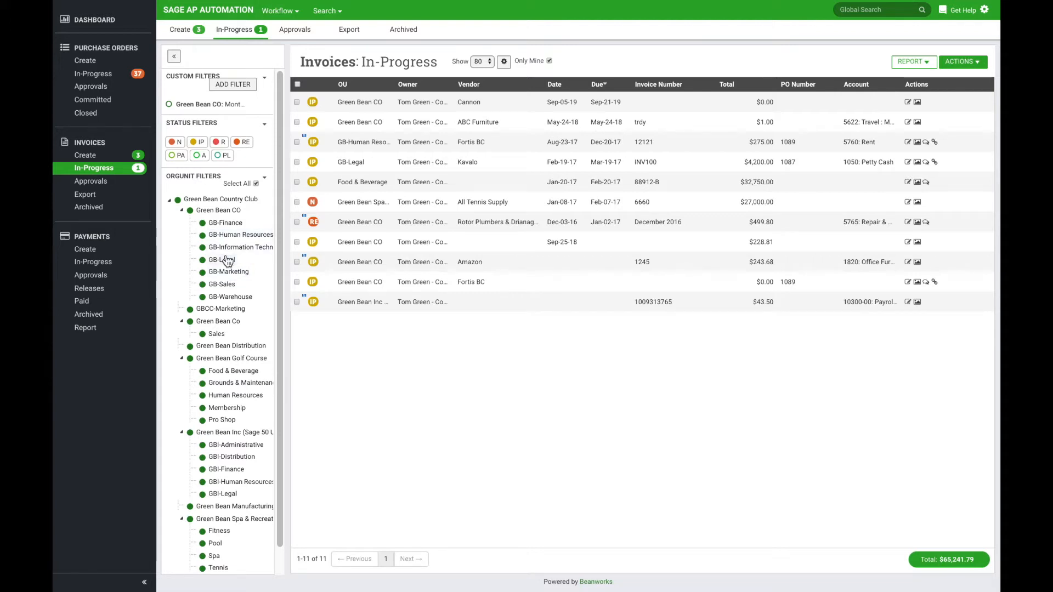
Exclude the Green Bean CO org unit from the in-progress invoices, then review invoice approvals and in-progress payments.
double_click(190, 210)
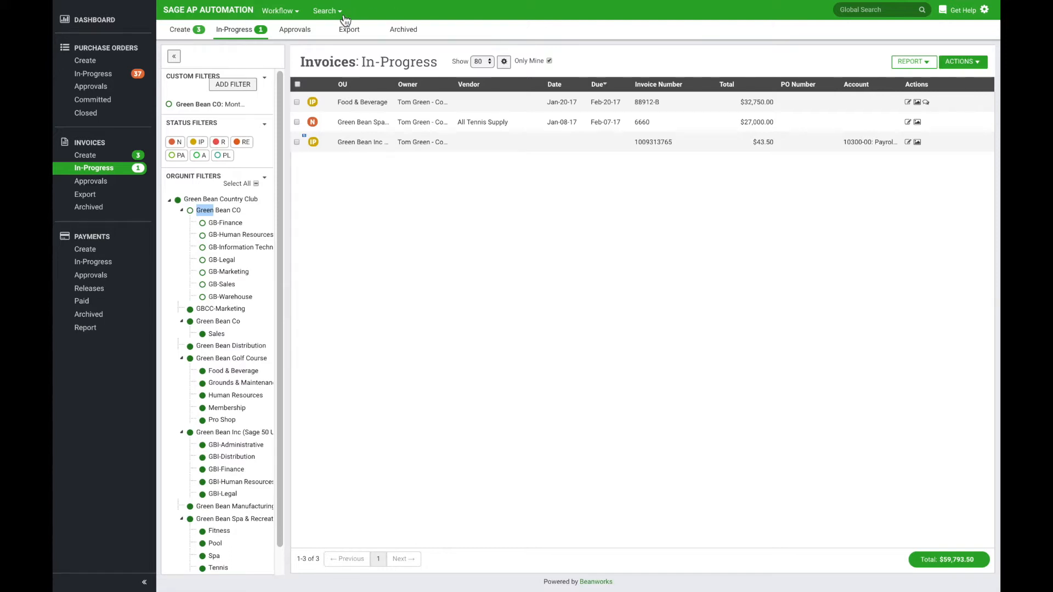
click(302, 34)
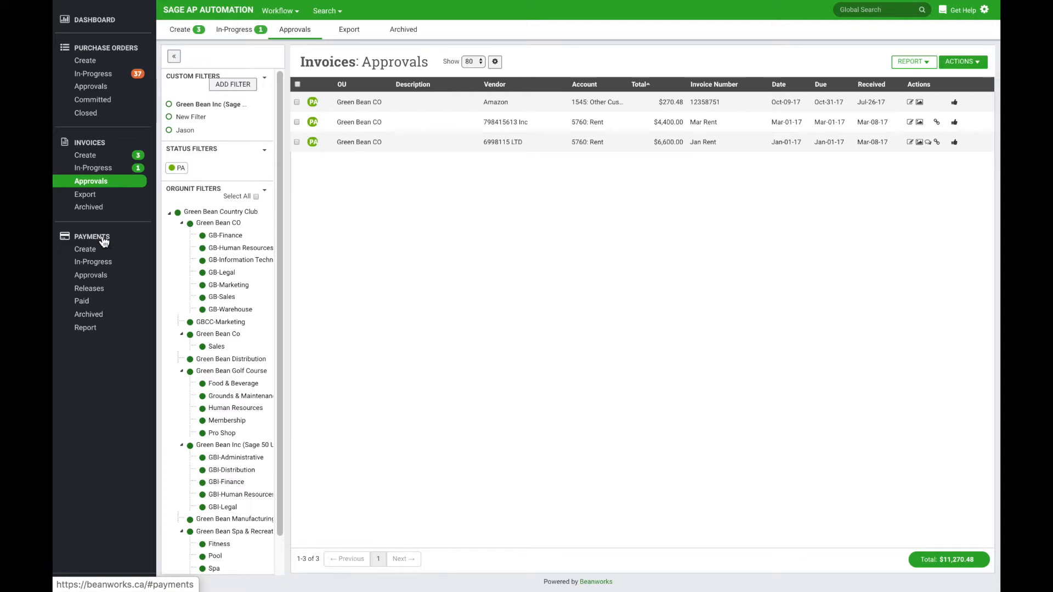
click(93, 264)
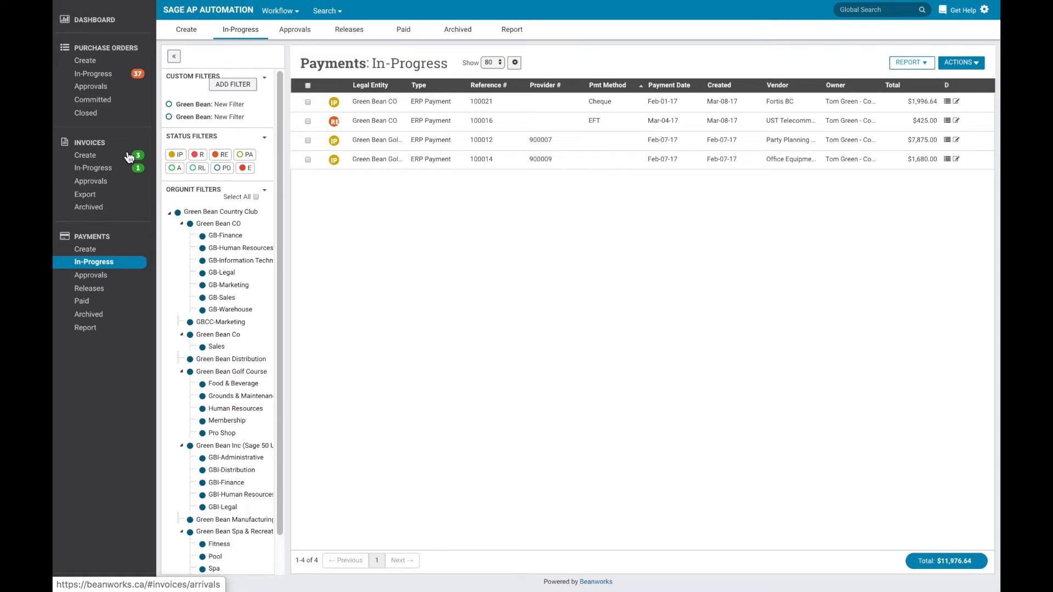
Start a new purchase requisition for the Green Bean Inc (Sage 50 USD) legal entity with DOWNEY: Downey Parts as the vendor.
click(91, 64)
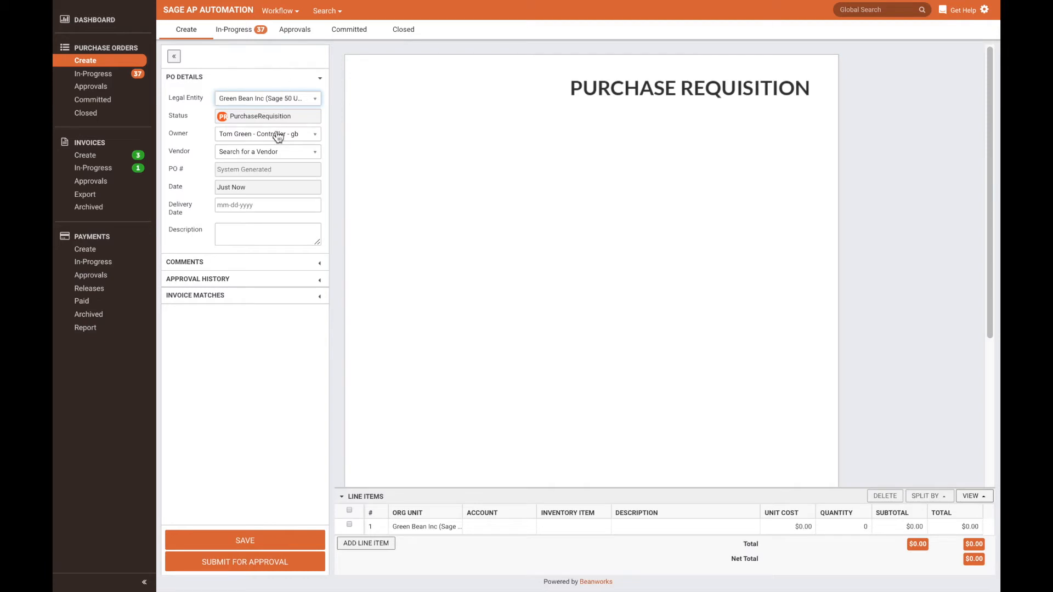
click(270, 151)
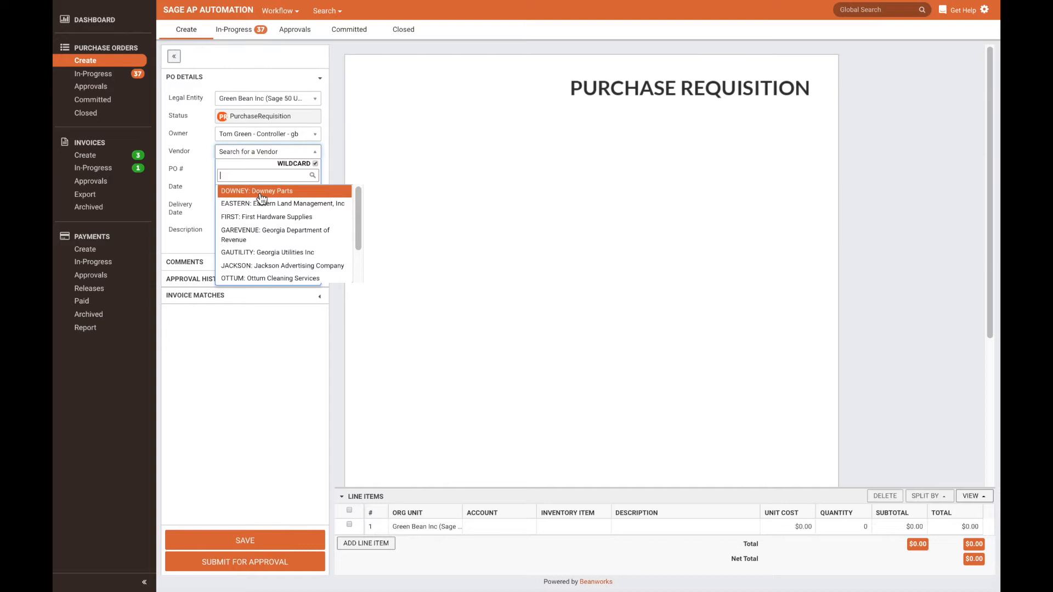
click(261, 193)
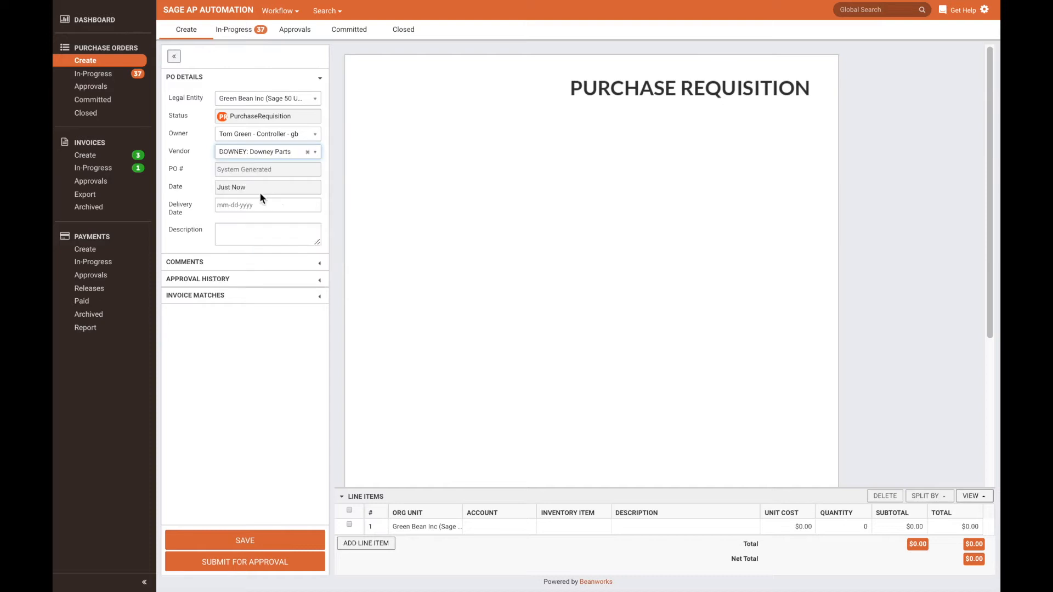
Fill in line item 1 with the description Automotive parts, a unit cost of $1,000 and a quantity of 2.
click(638, 527)
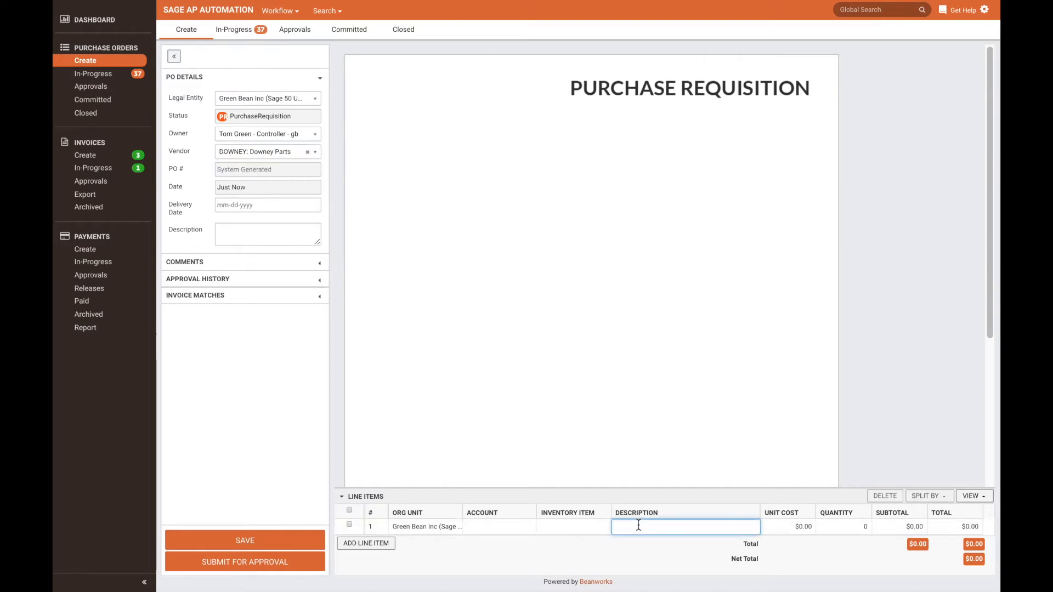
text(Automot)
key(BackSpace)
text(otive parts)
click(798, 525)
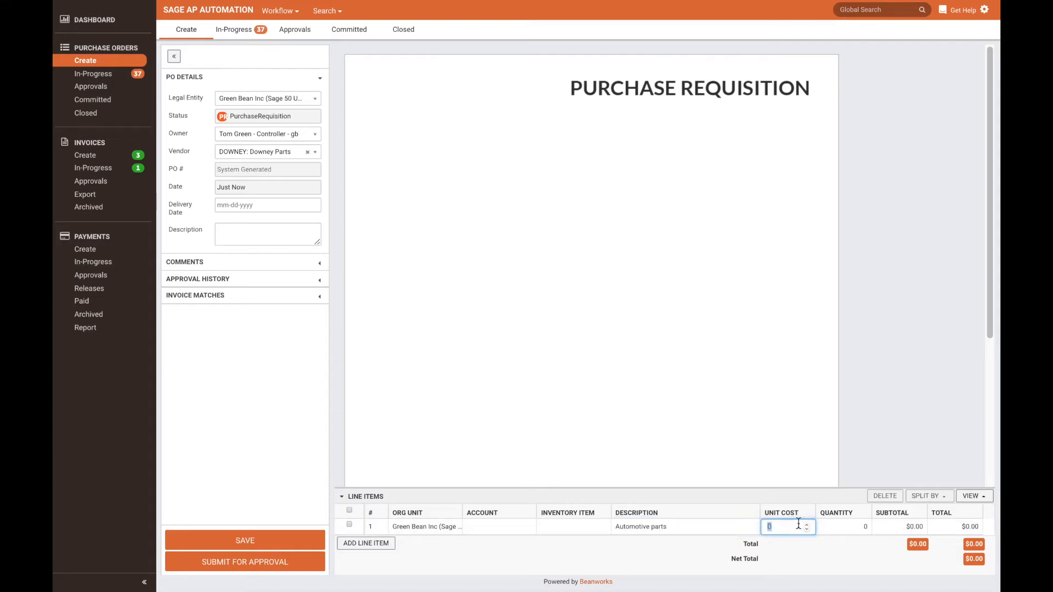
text(1000)
click(851, 528)
text(2)
click(702, 409)
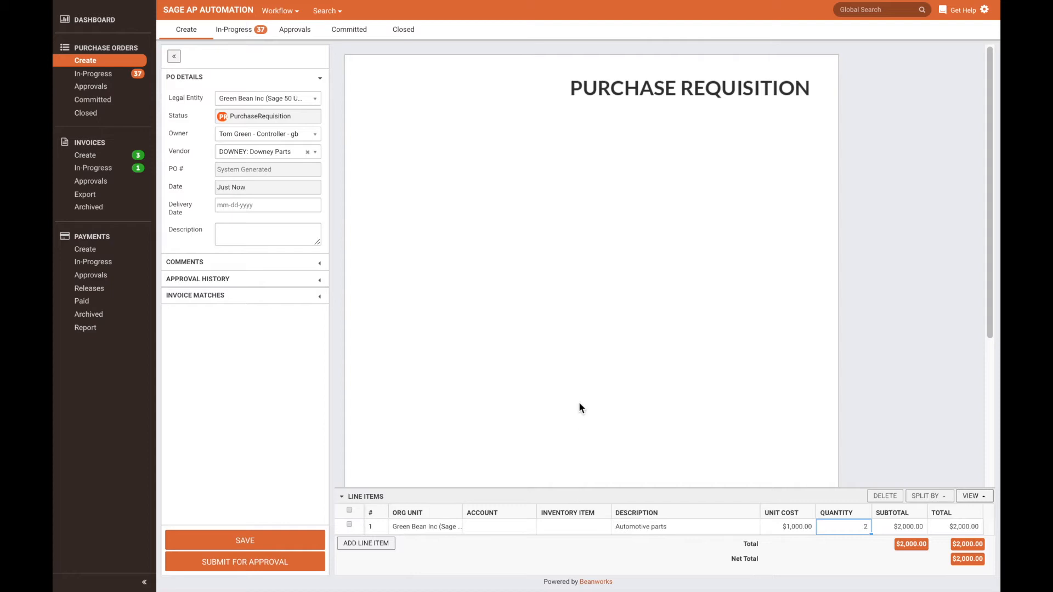
Save the Downey Parts purchase requisition and submit it for approval.
click(255, 537)
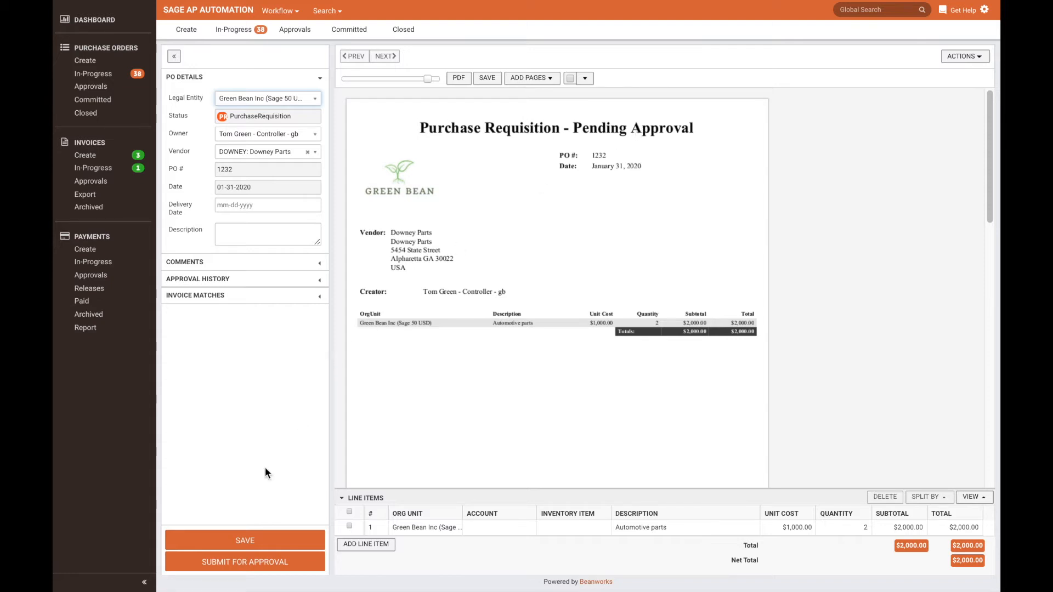
click(238, 564)
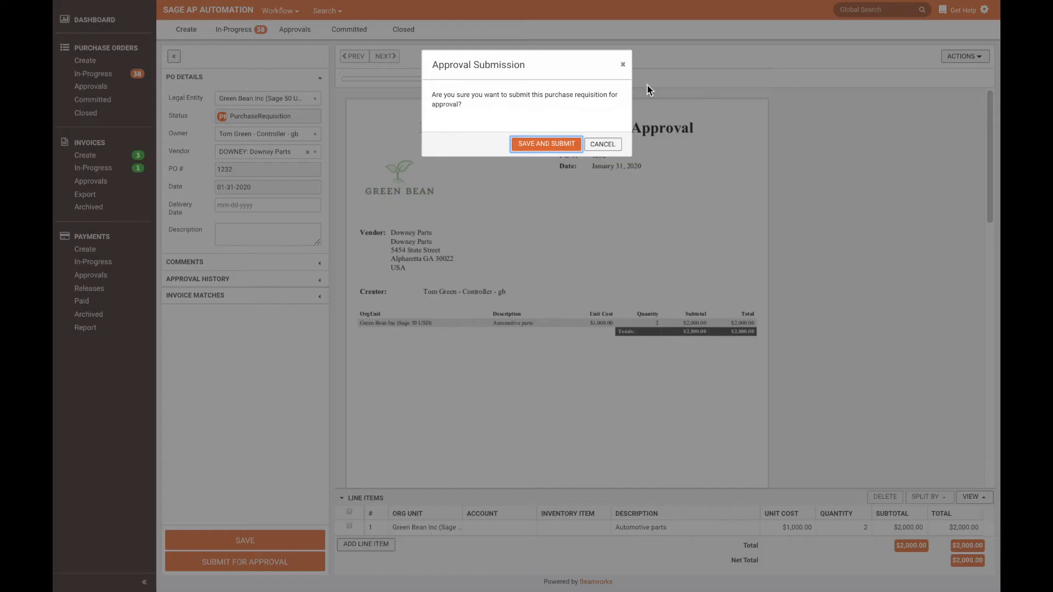
click(542, 143)
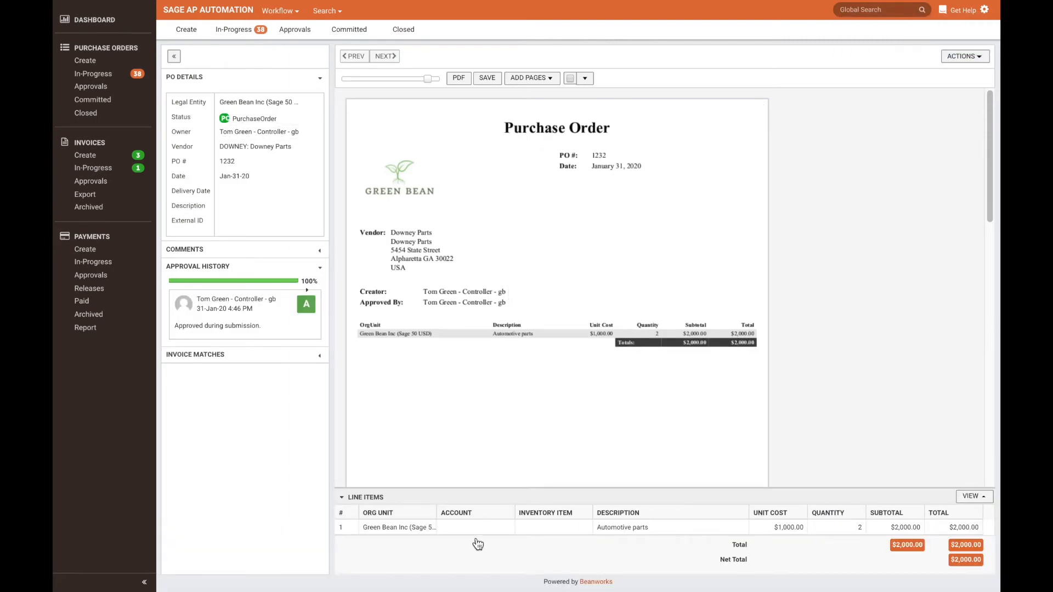
Open the GBI-Distribution purchase order for Downey Parts awaiting approval and try to reject it without an approval comment.
mouse_move(281, 41)
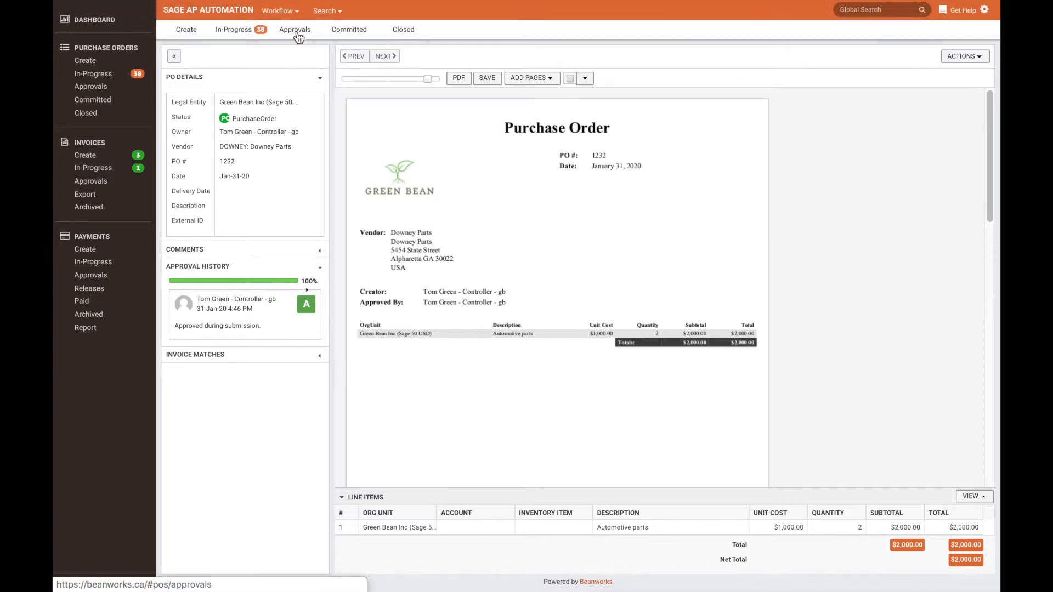
click(297, 32)
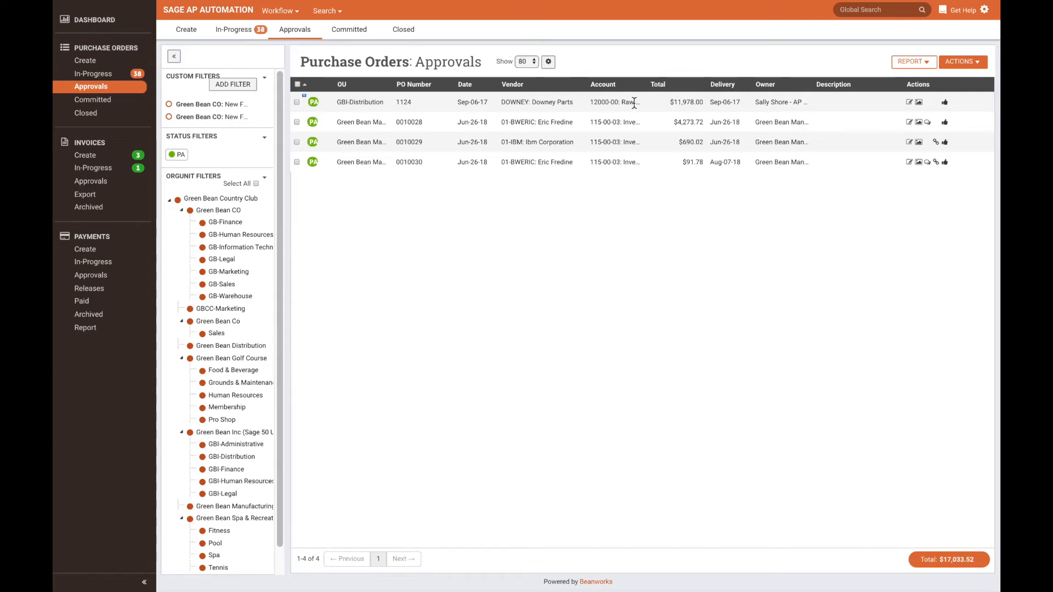
click(444, 104)
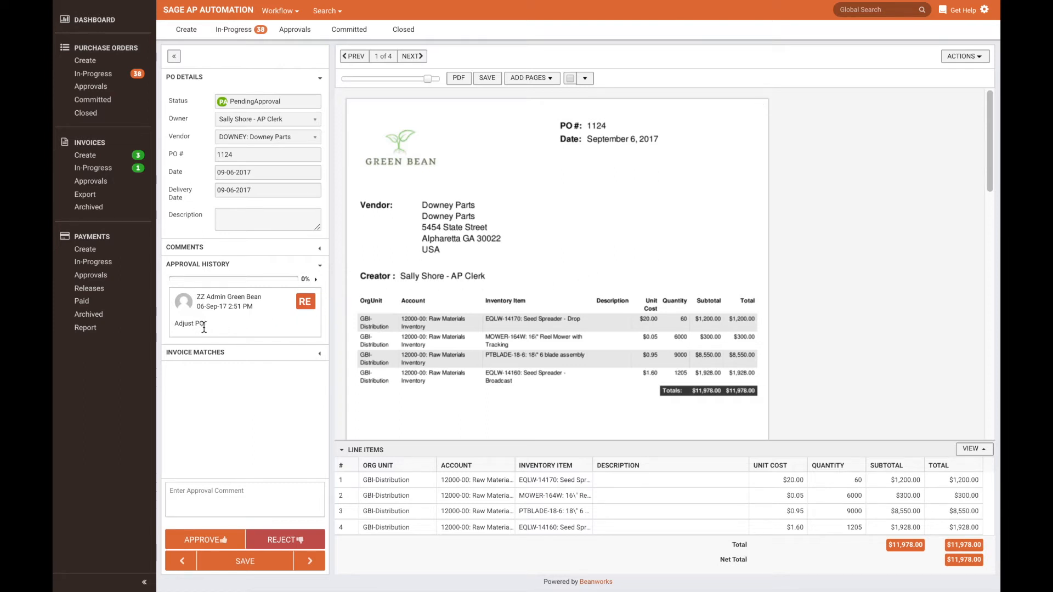
click(297, 543)
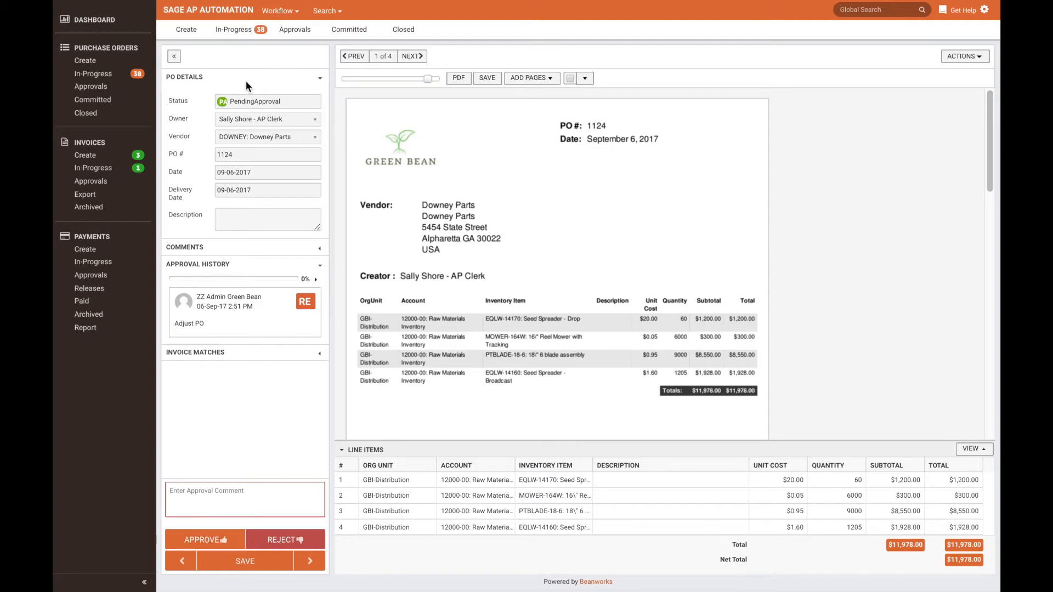
Review the invoice match on the committed Allas Marketing purchase order, and view the list of closed purchase orders.
click(348, 31)
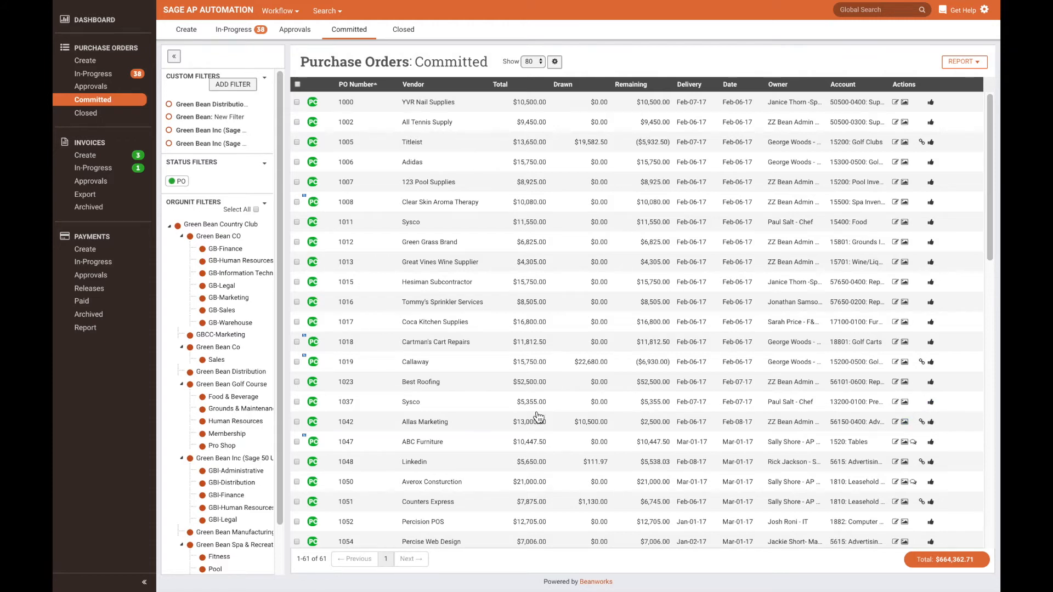
double_click(441, 422)
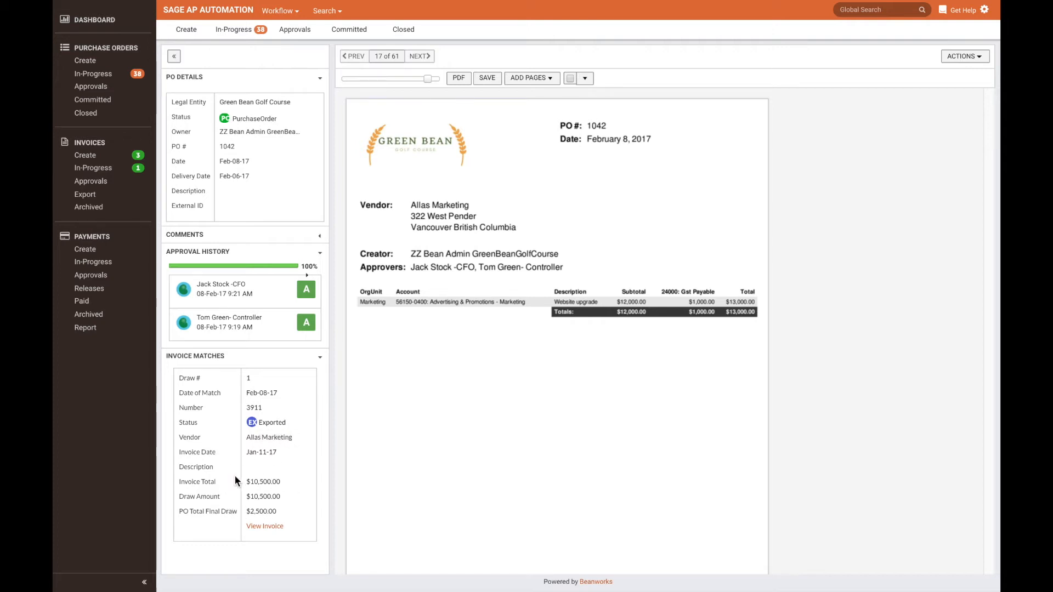
click(405, 31)
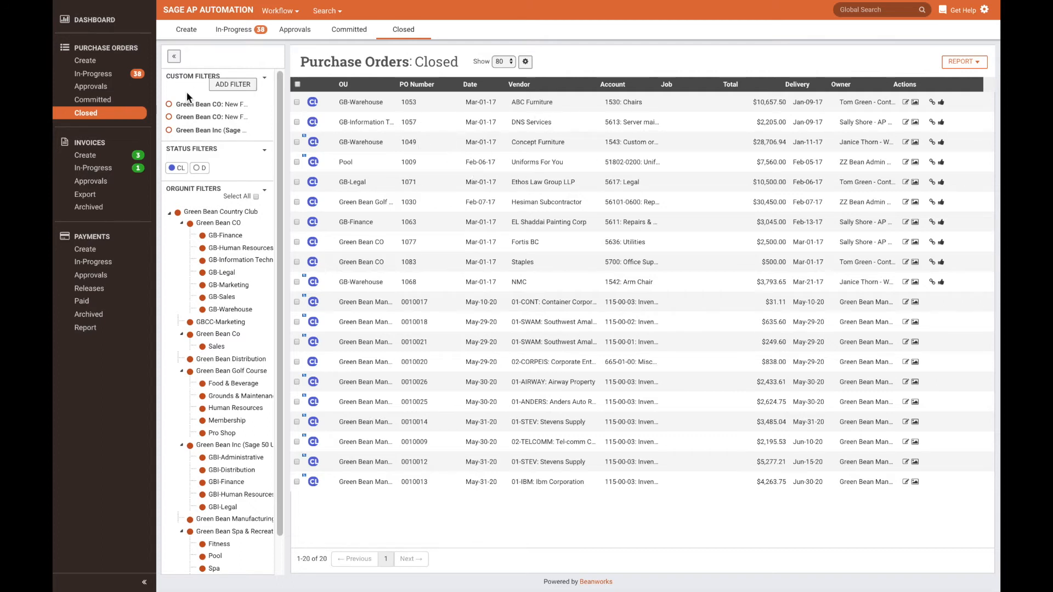
Open the invoice creation workspace and look at the scan upload dialog, closing it without adding files.
click(85, 155)
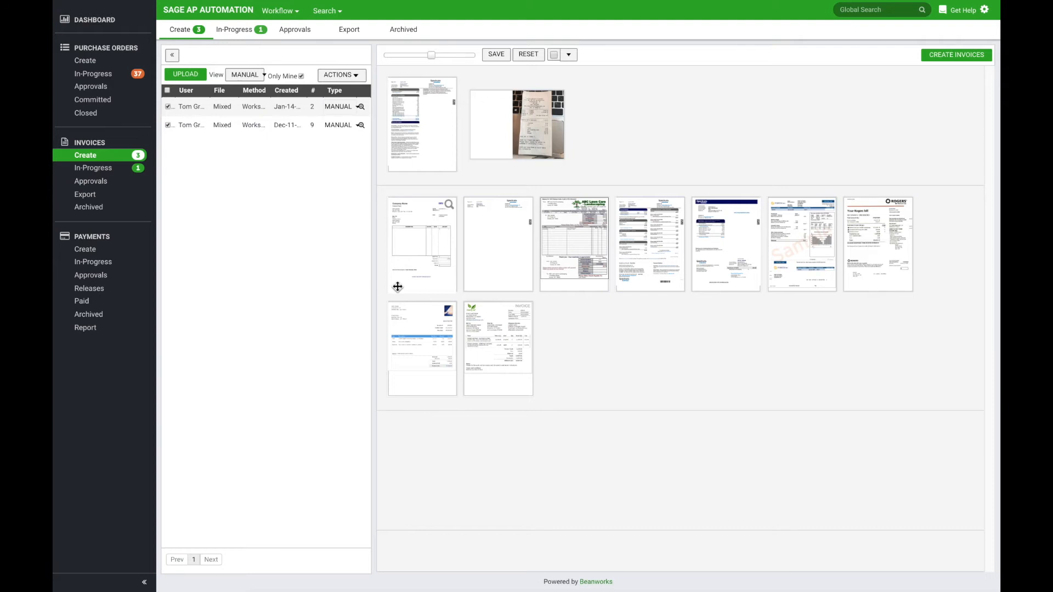
click(181, 74)
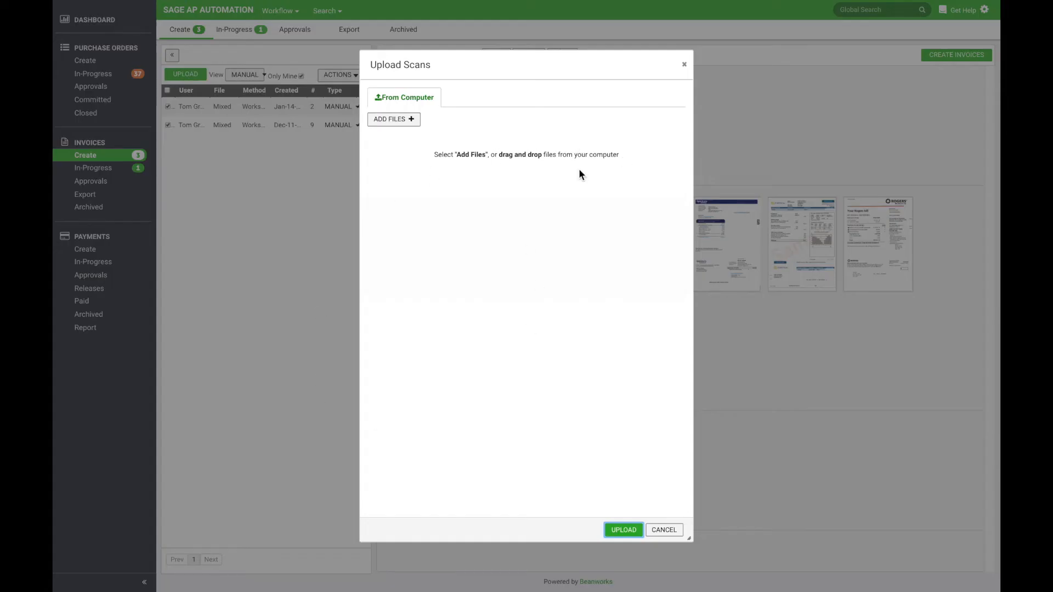
click(684, 65)
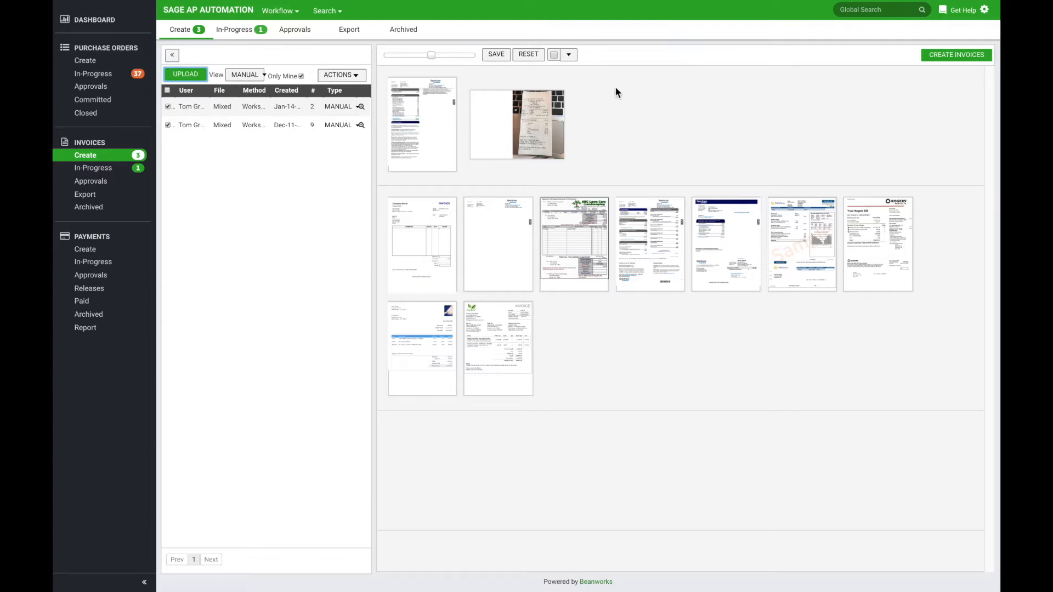
Select all scanned pages in the workspace, enlarge their thumbnails slightly, and split them into single-page documents.
click(167, 91)
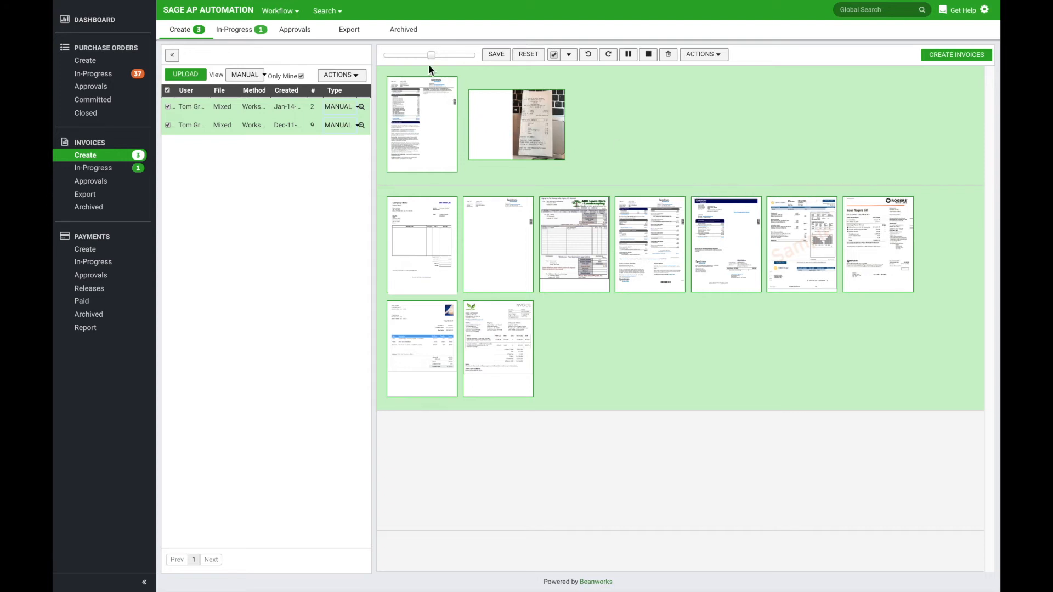
mouse_move(432, 55)
mouse_down()
mouse_move(441, 56)
mouse_move(432, 58)
mouse_up()
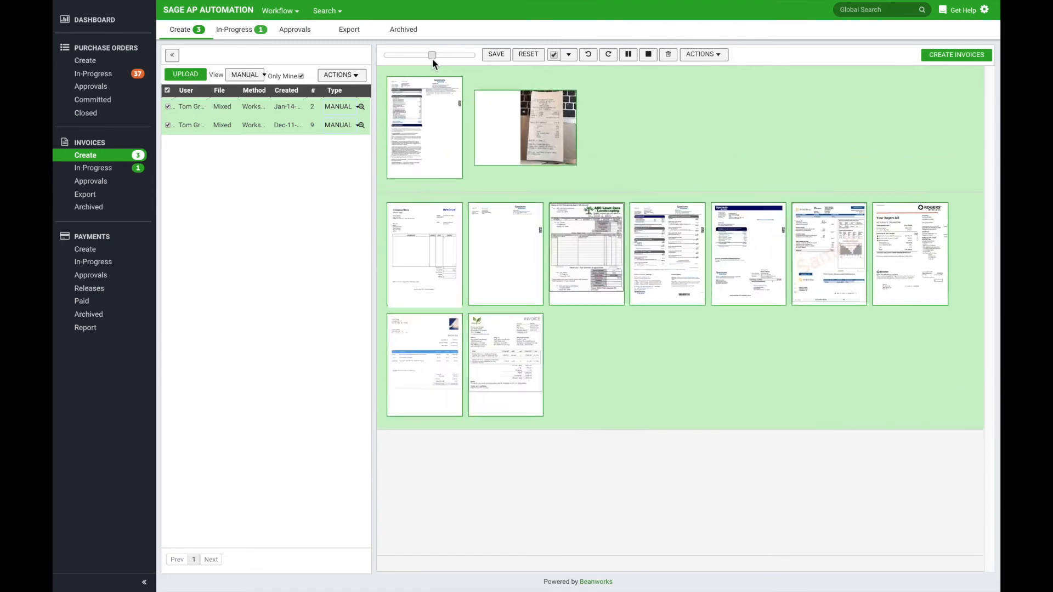
click(629, 55)
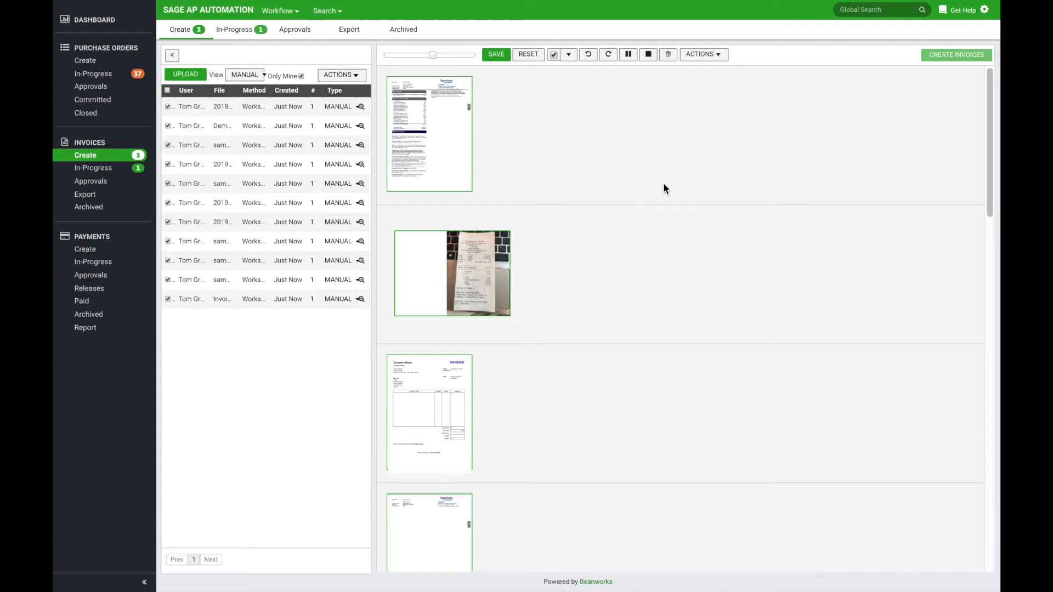
Merge the two consecutive statement pages below the ABC Lawn Care invoice into one document and save the workspace.
click(660, 173)
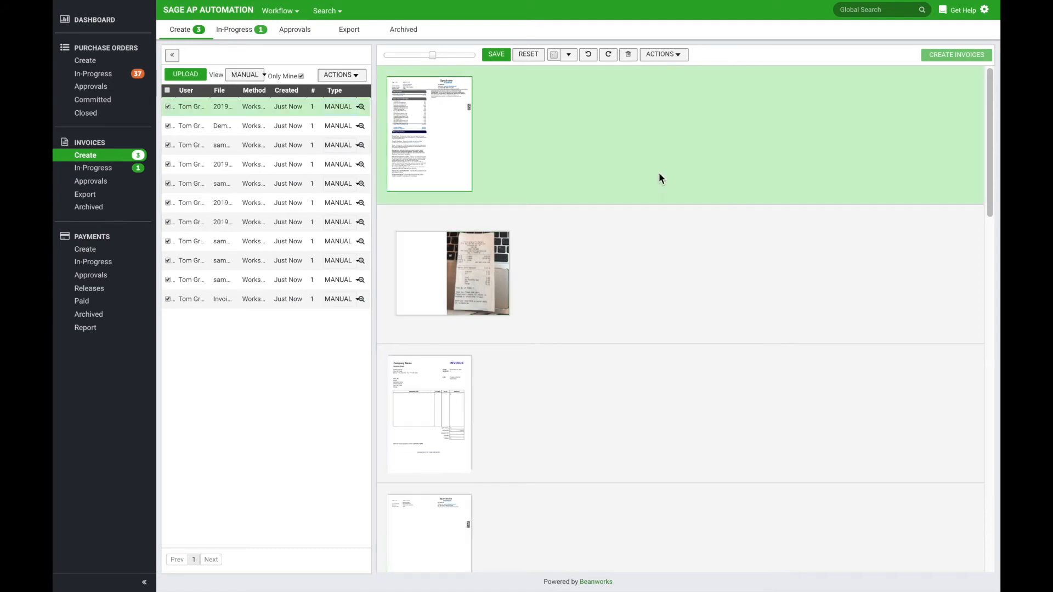
click(668, 271)
scroll(666, 270, down, 7)
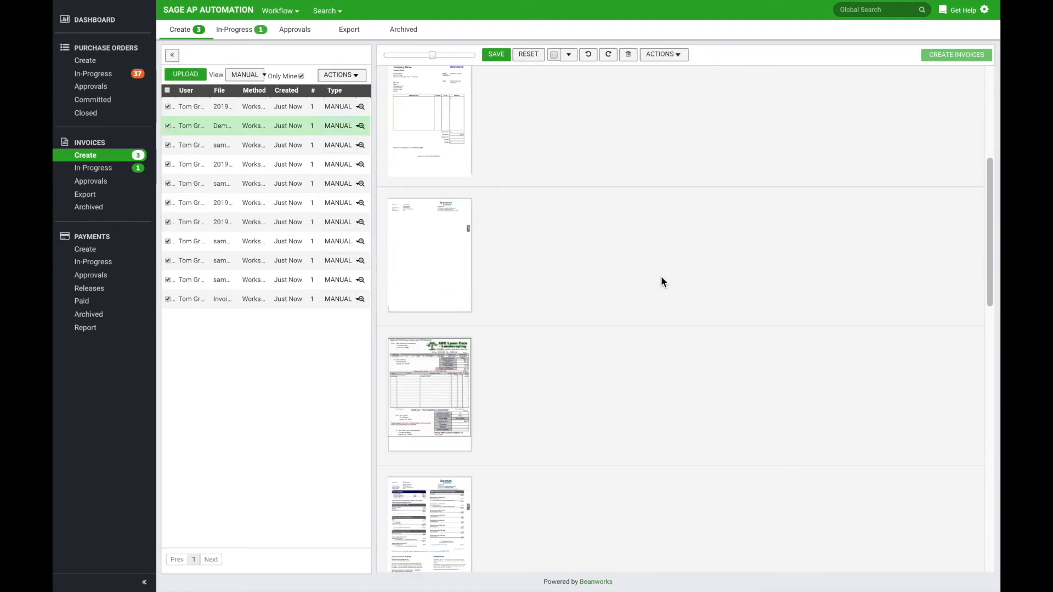
scroll(636, 286, down, 3)
drag(468, 369, 577, 278)
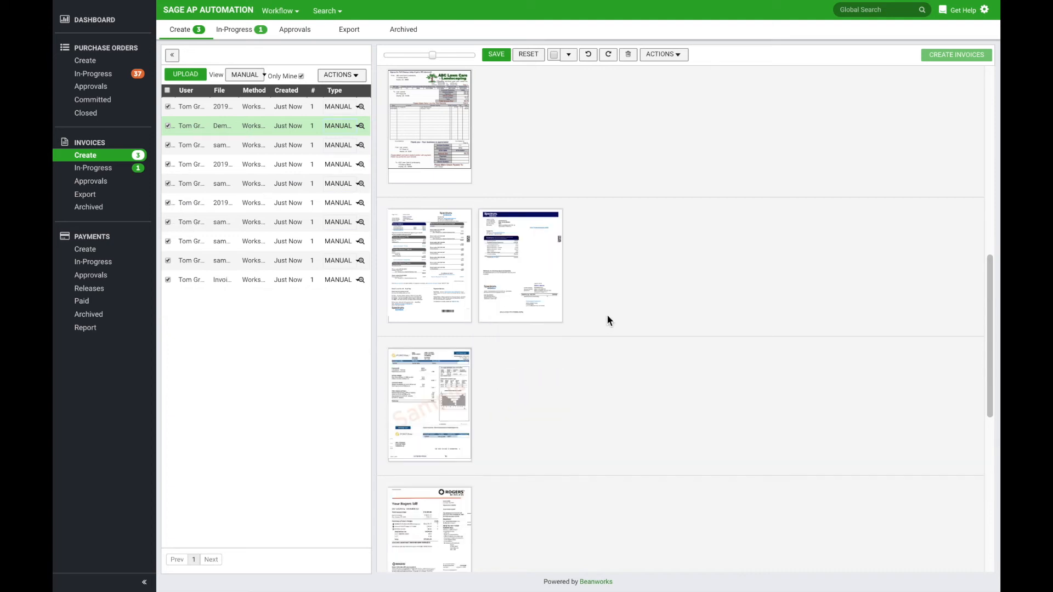
scroll(636, 309, up, 3)
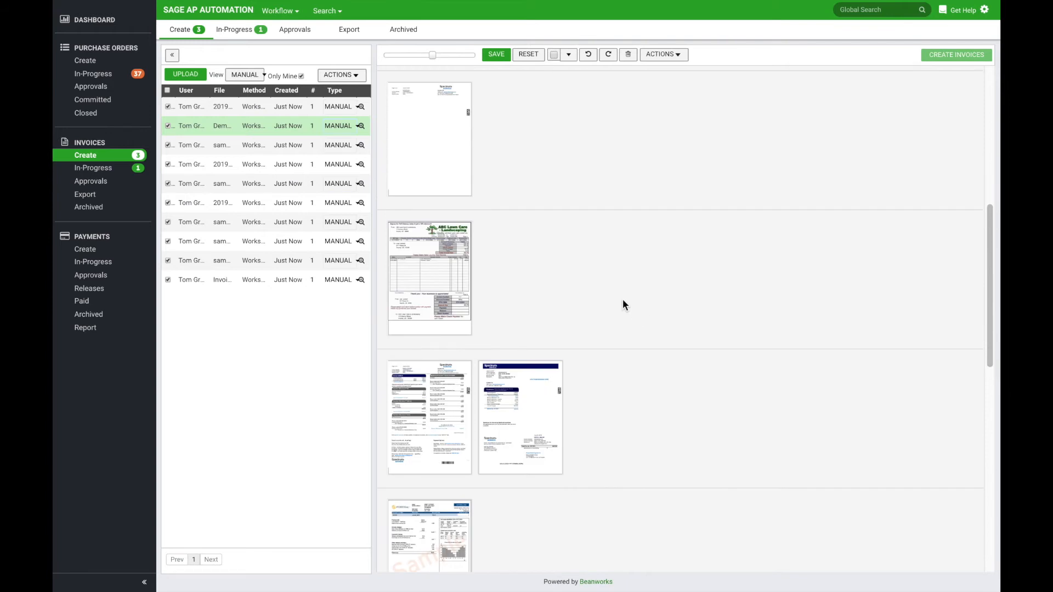
scroll(575, 262, up, 3)
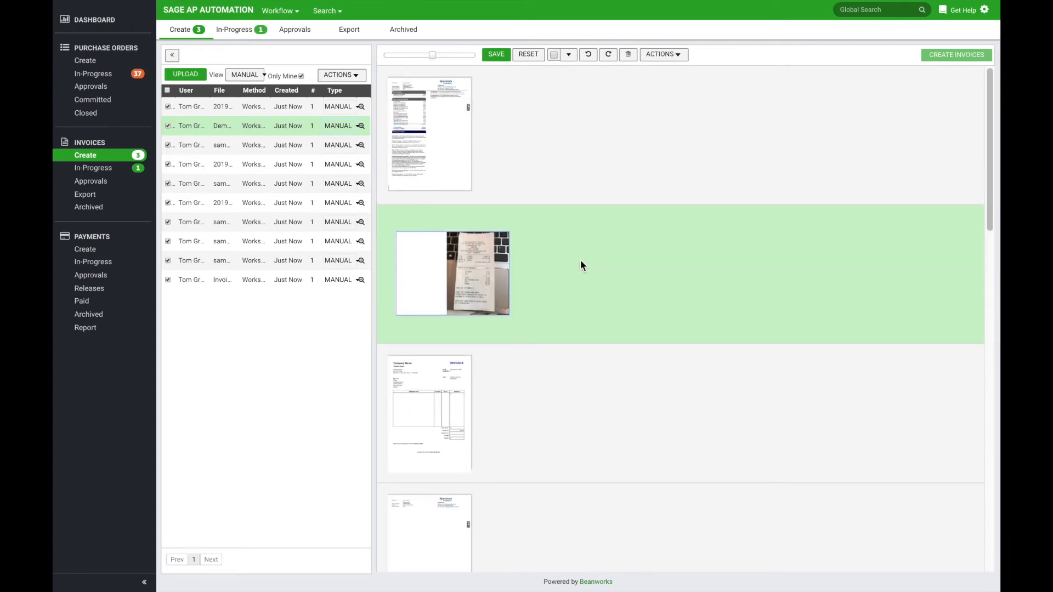
click(496, 55)
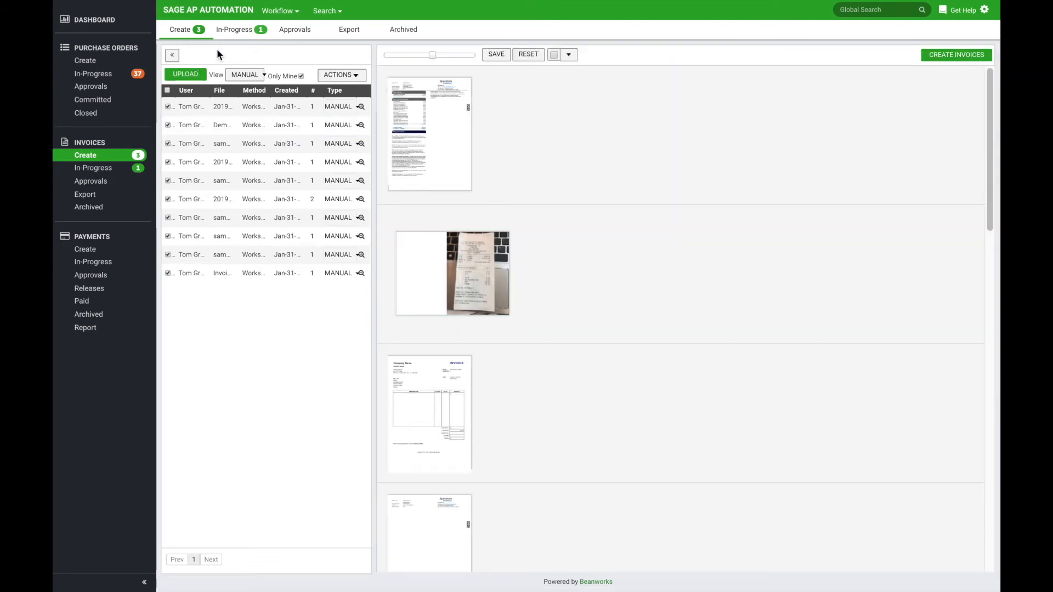
Leave the workspace for the in-progress invoices, unlocking the selected manually captured images for other users.
click(235, 31)
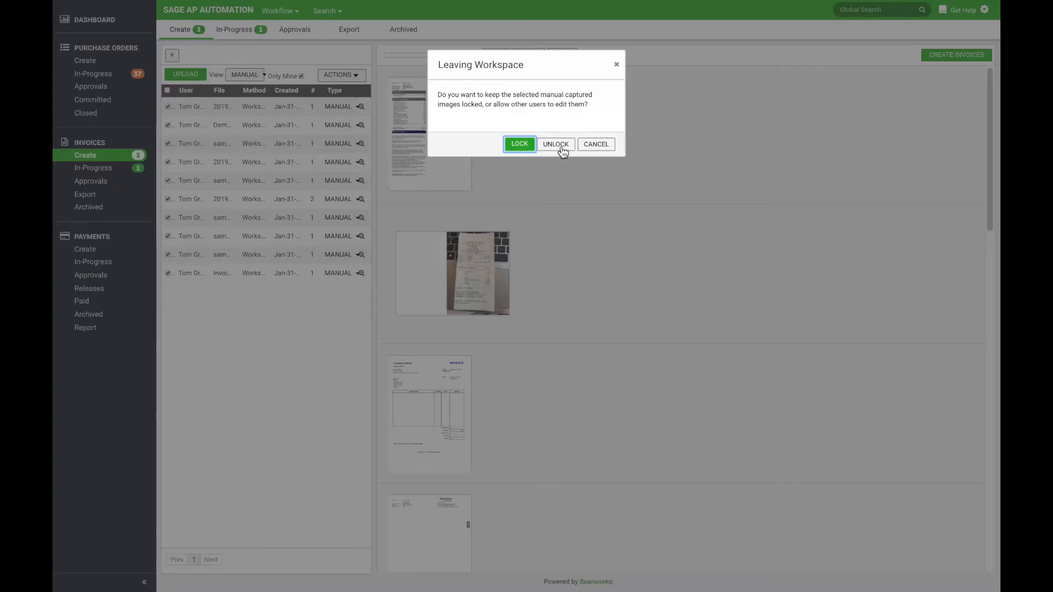
click(560, 149)
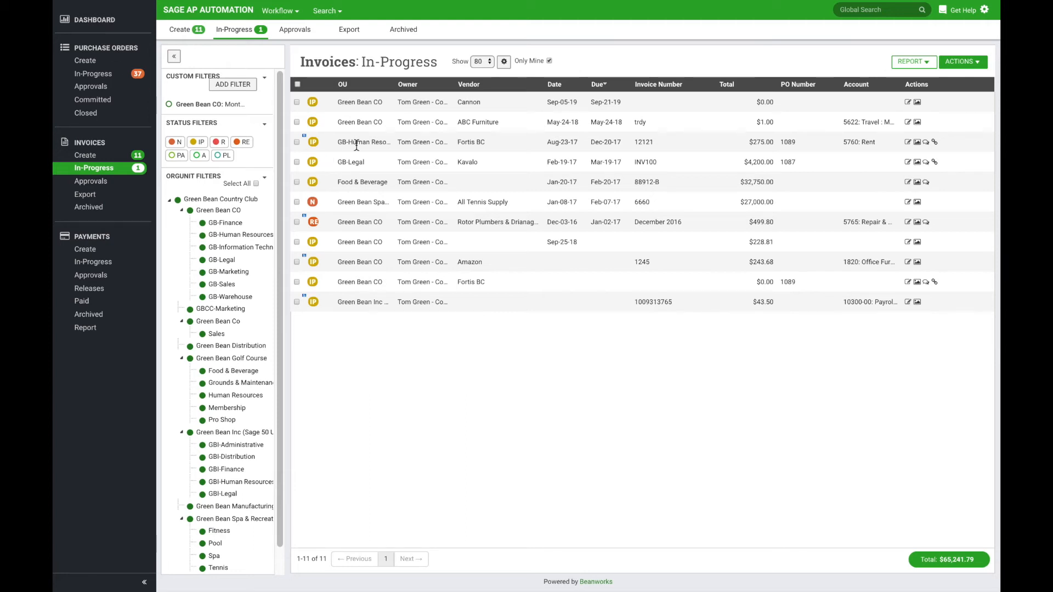
Open the in-progress Fortis BC invoice 12121 and adopt the "Monthly fee" line of purchase order 1089 into its line items.
double_click(392, 144)
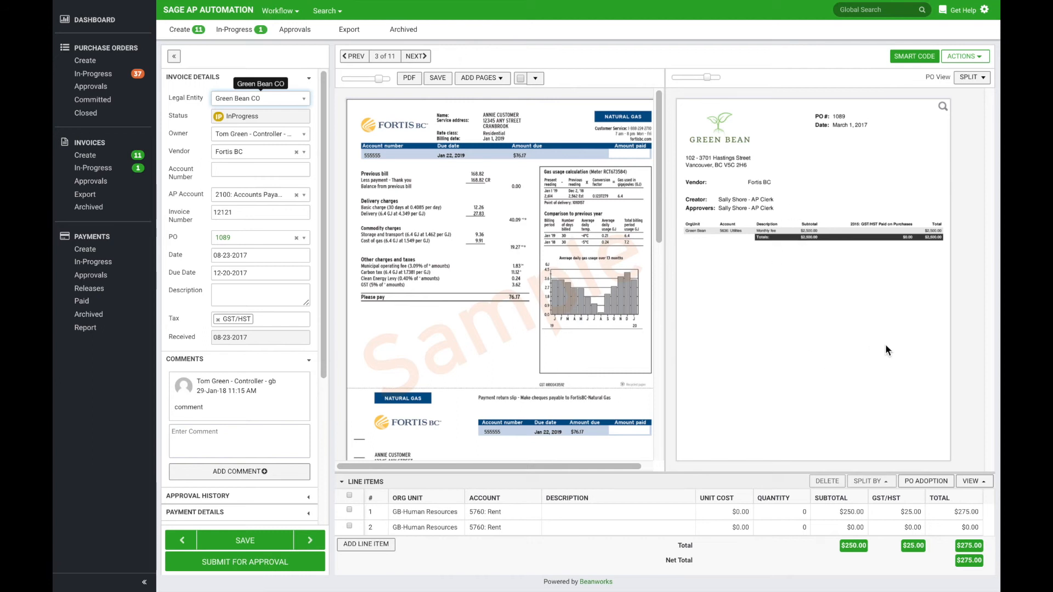
click(926, 483)
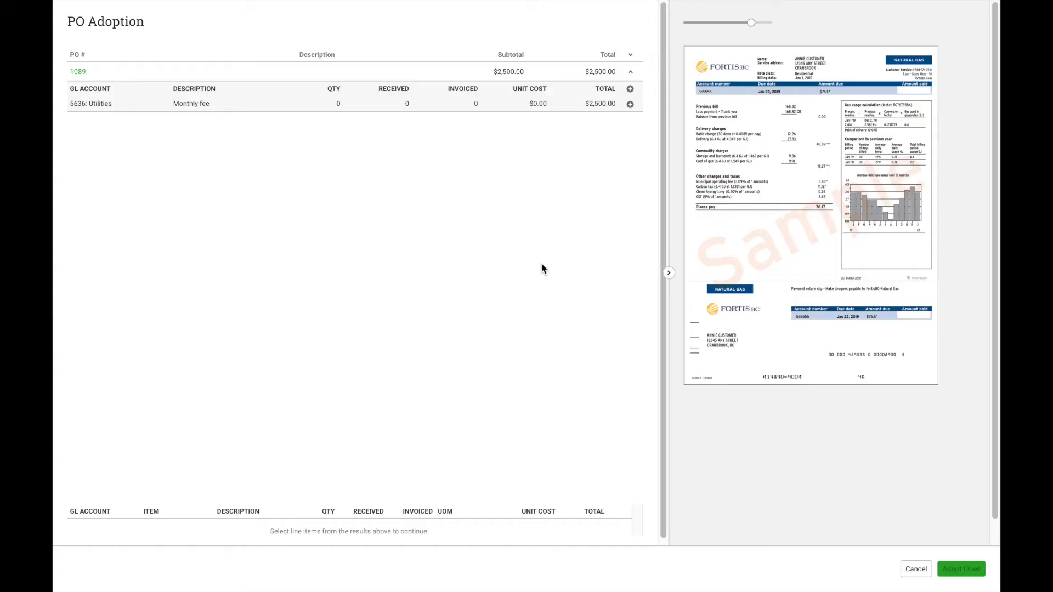
click(630, 105)
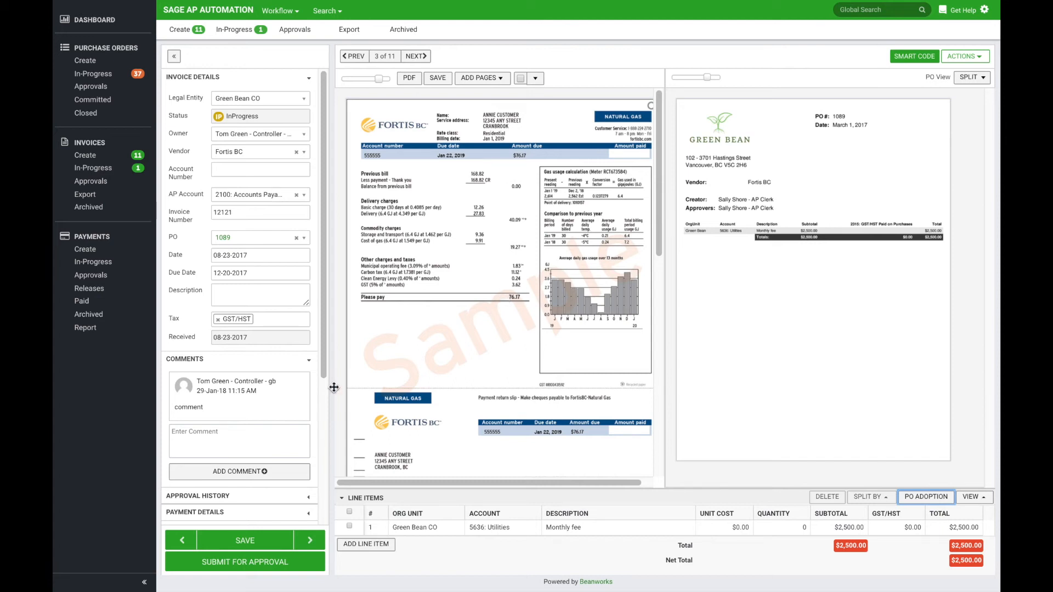
Add a second line item to the Fortis BC invoice and set its account to 1050: Petty Cash.
click(375, 545)
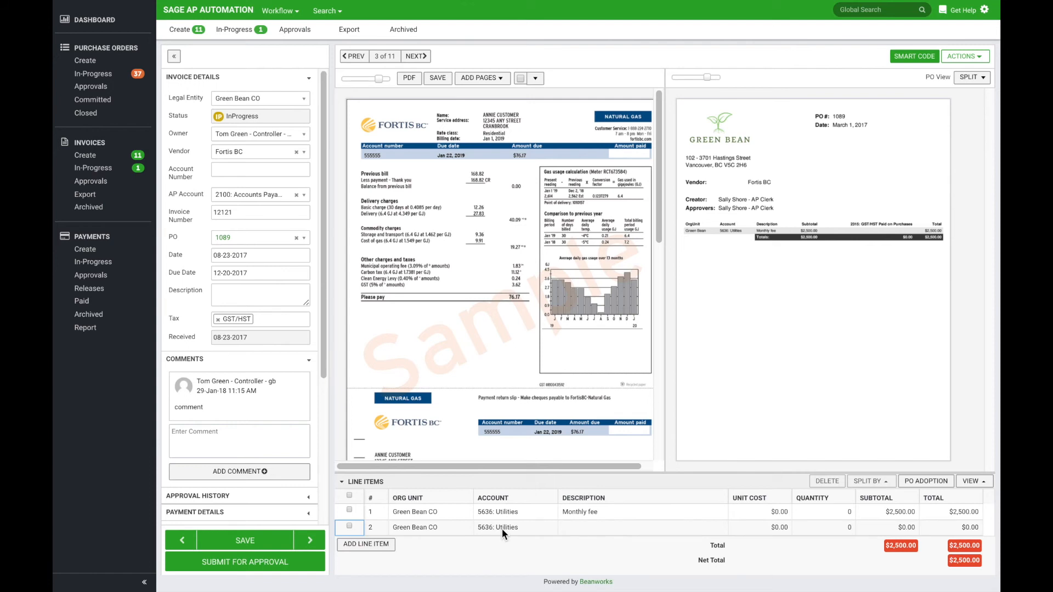
click(501, 529)
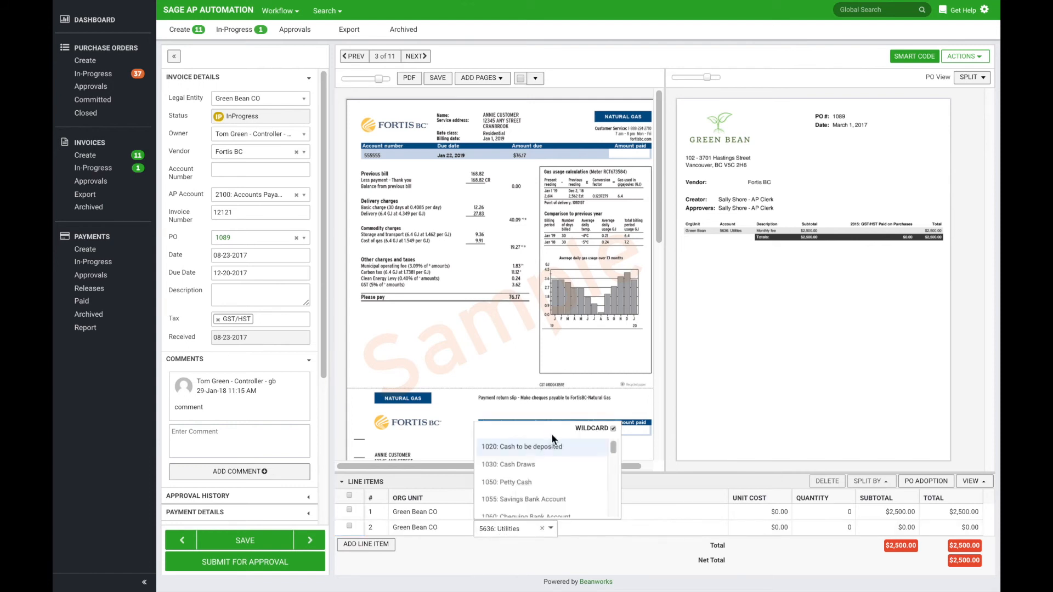
text(petty)
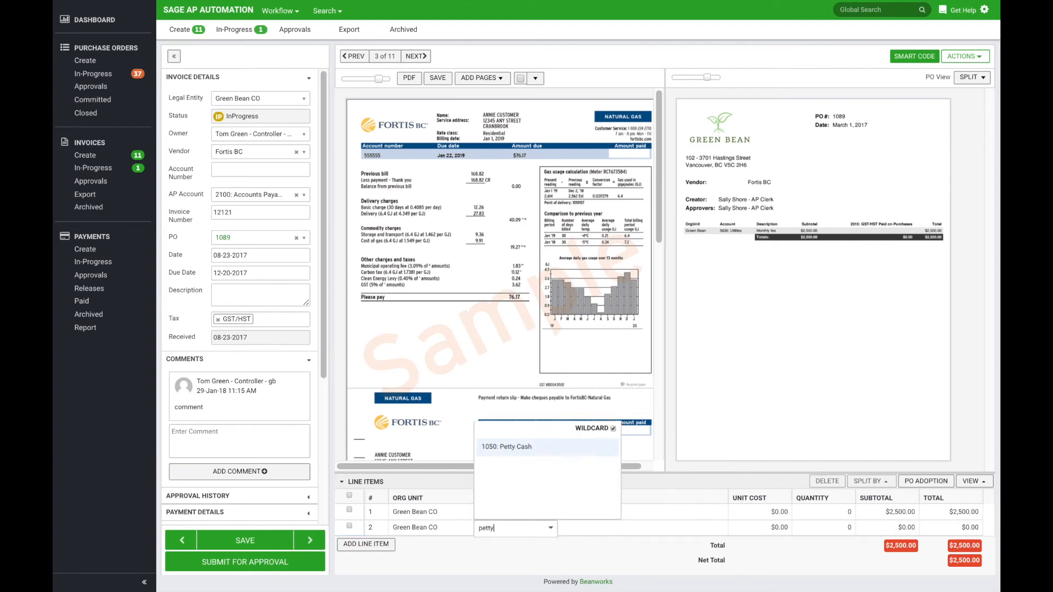
click(524, 447)
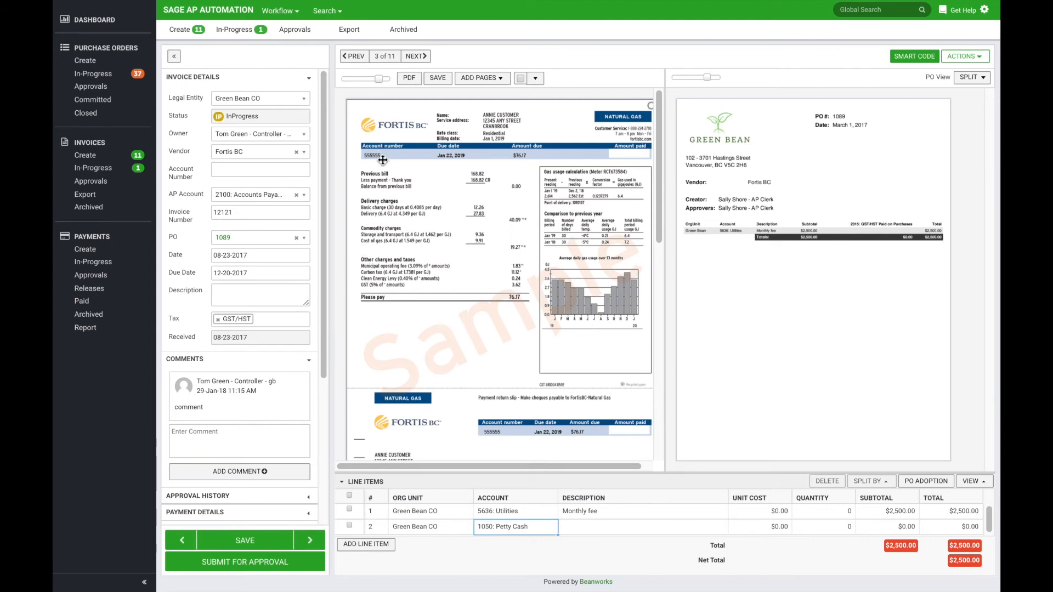
Discard the unsaved invoice changes and, in the invoice approvals, view the Mar Rent invoice's purchase order match and scanned image.
click(300, 32)
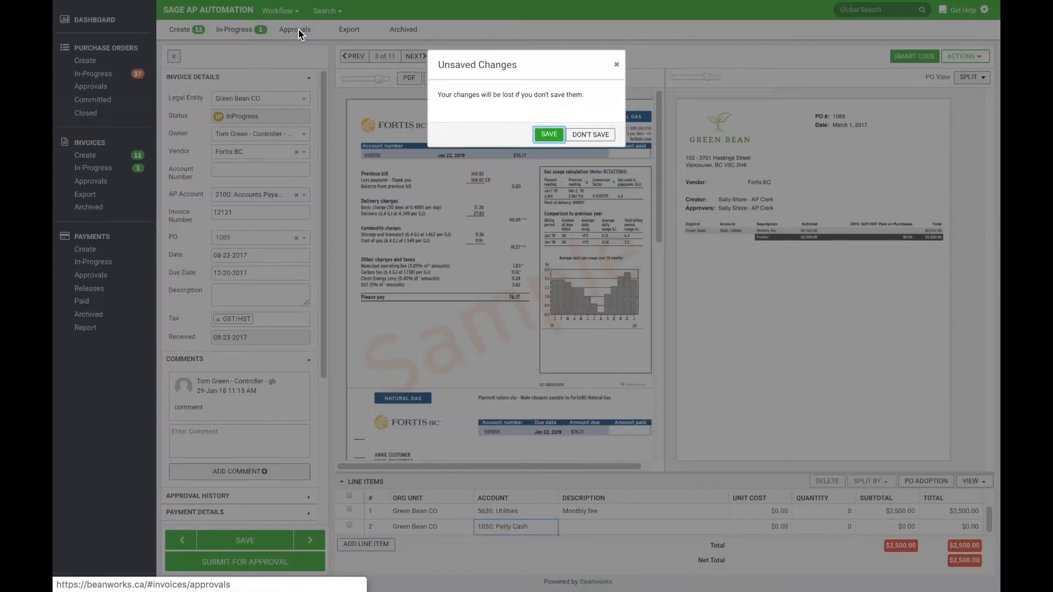
click(601, 134)
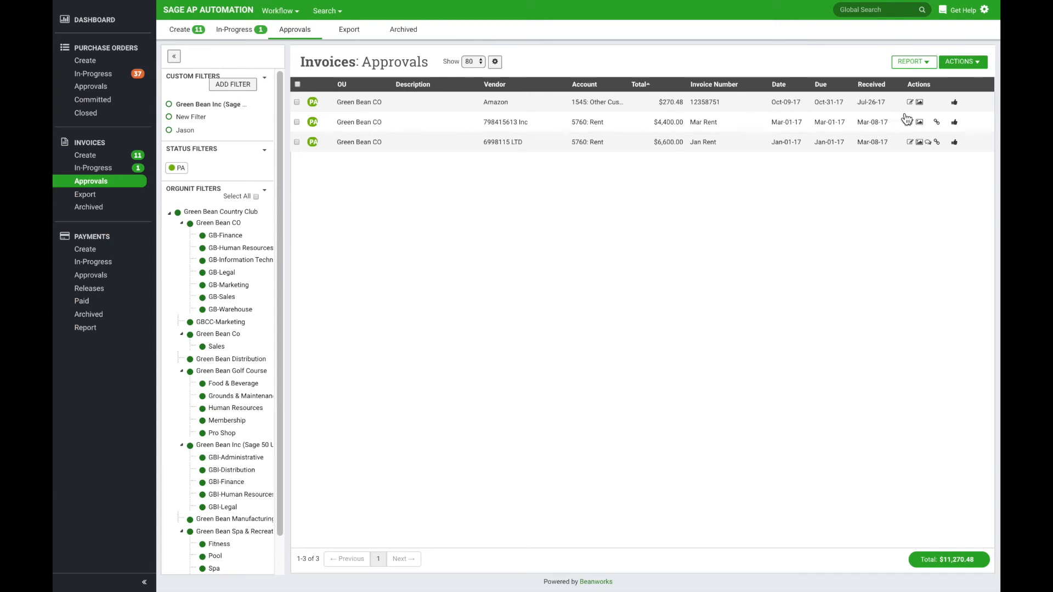
click(935, 124)
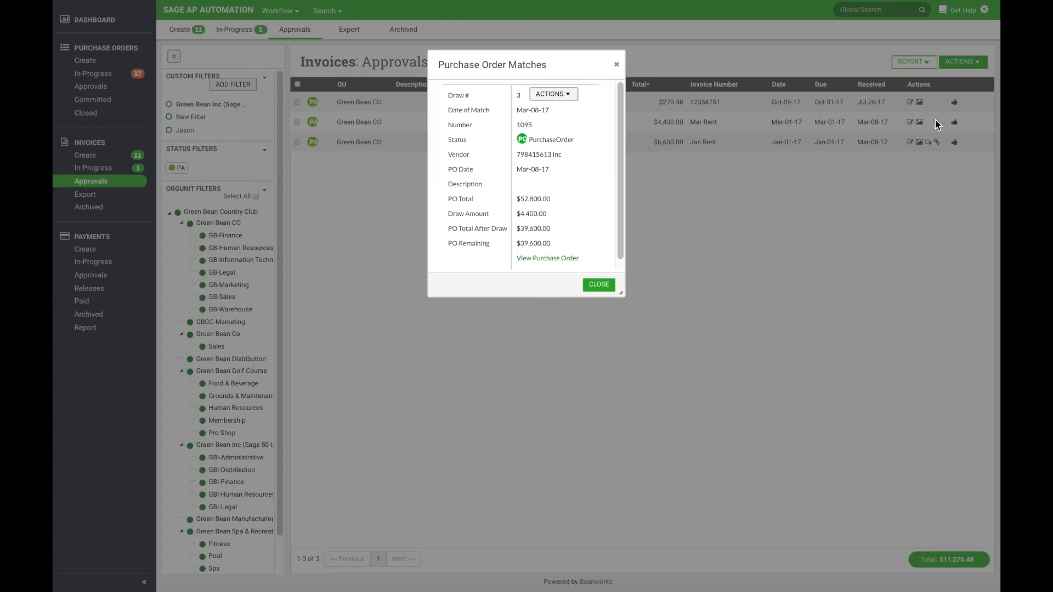
click(617, 64)
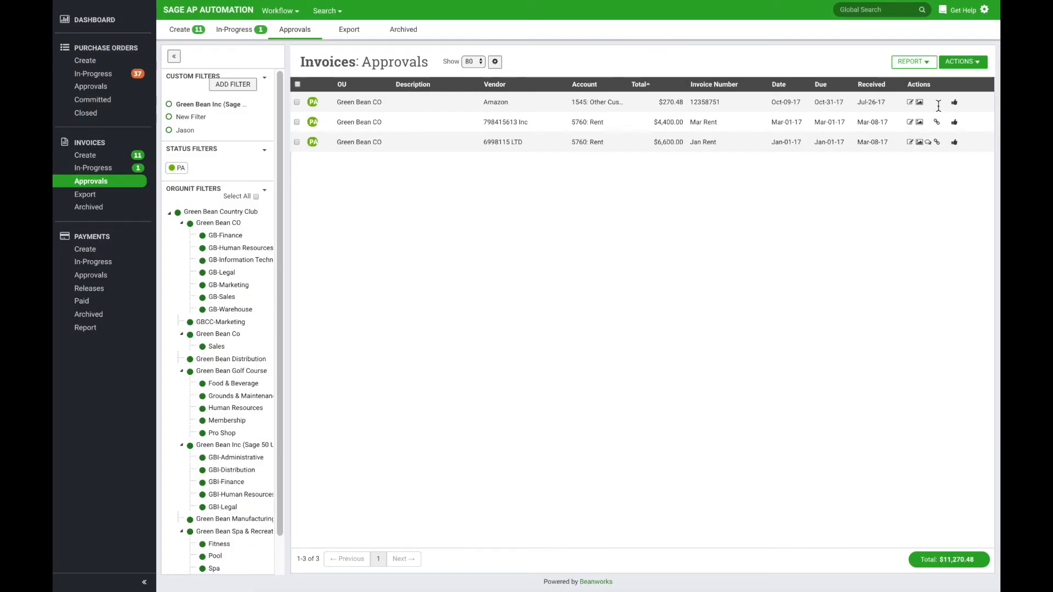
click(919, 122)
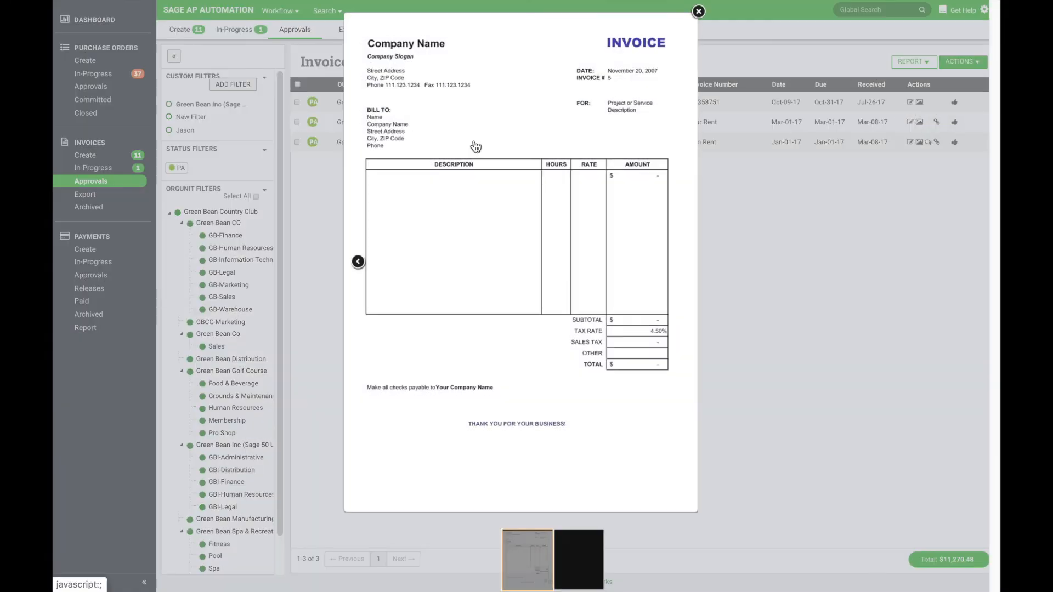
click(699, 12)
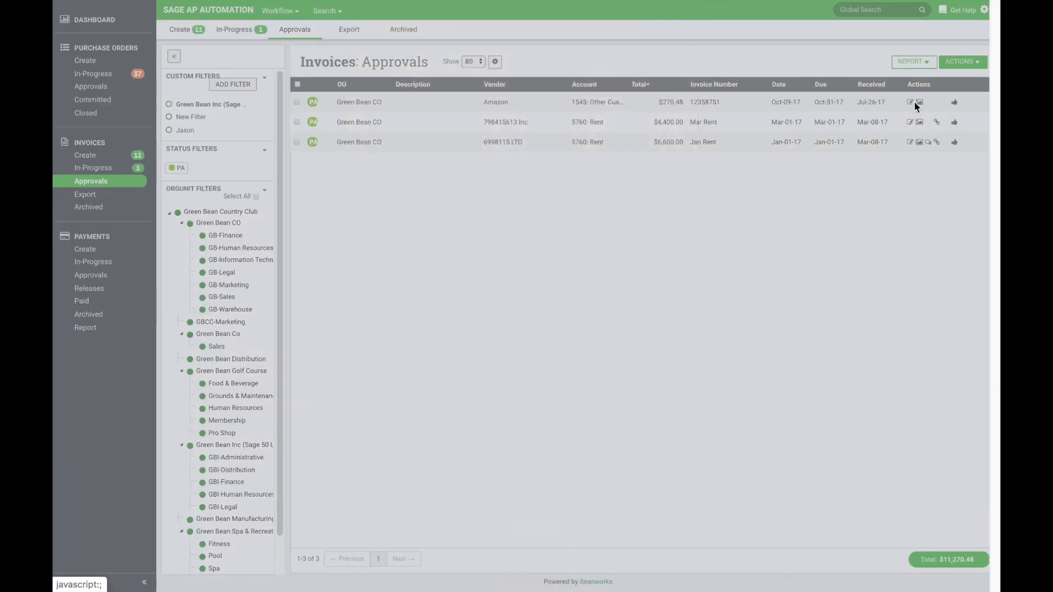
View the comments and the approval channel progress of the Jan Rent invoice, closing each view.
click(927, 142)
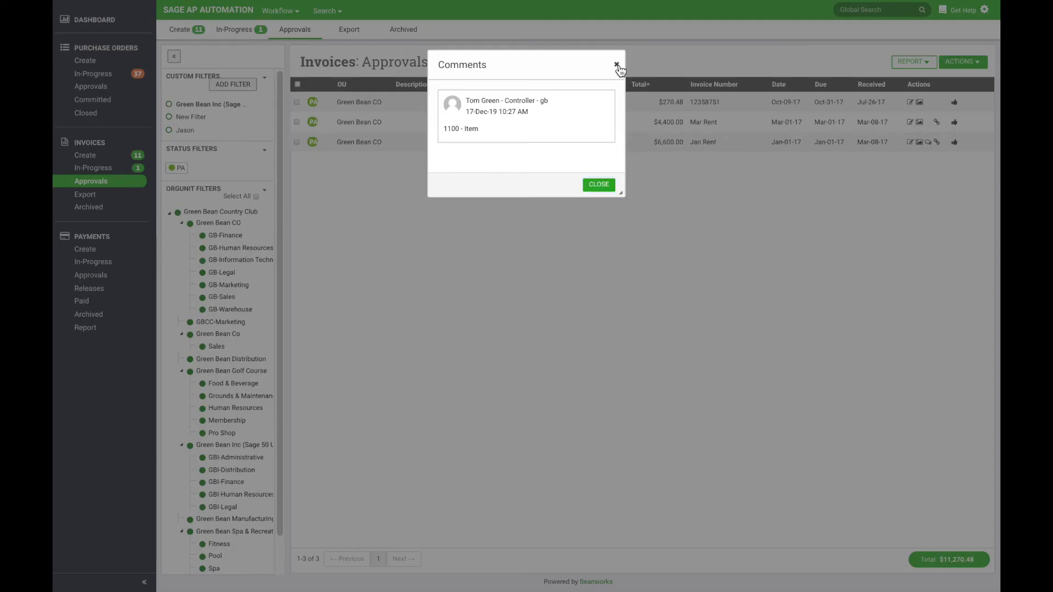
click(618, 65)
click(954, 144)
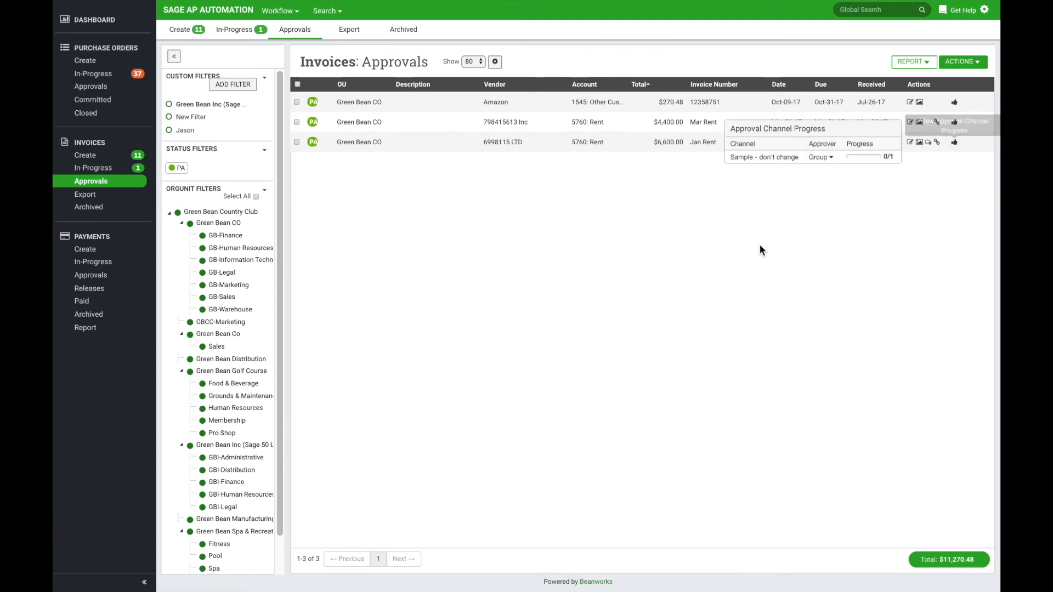
click(751, 208)
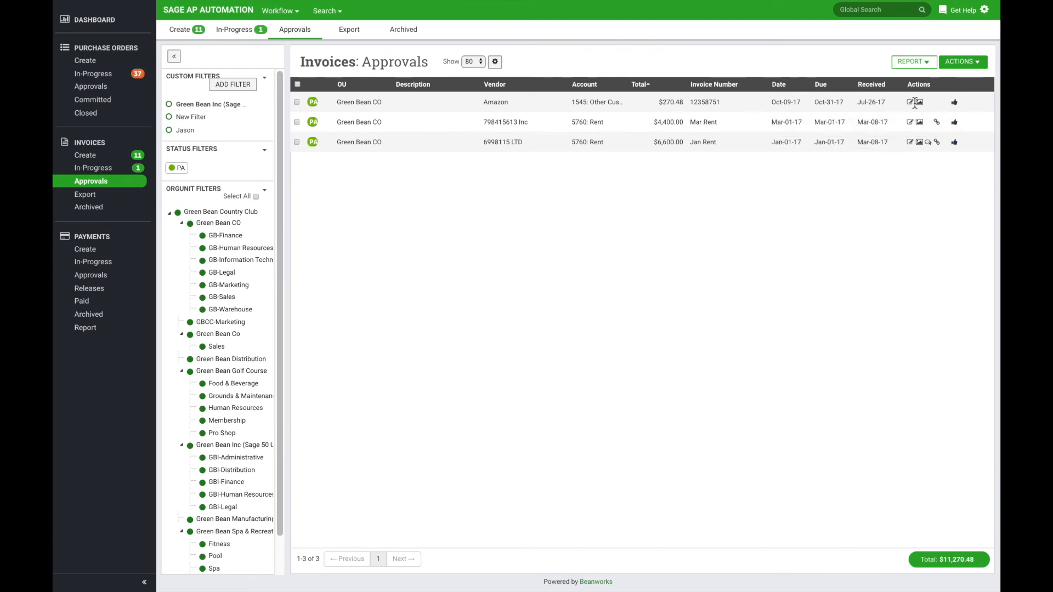
Select all invoices pending approval and look at the available bulk actions without applying one.
click(298, 84)
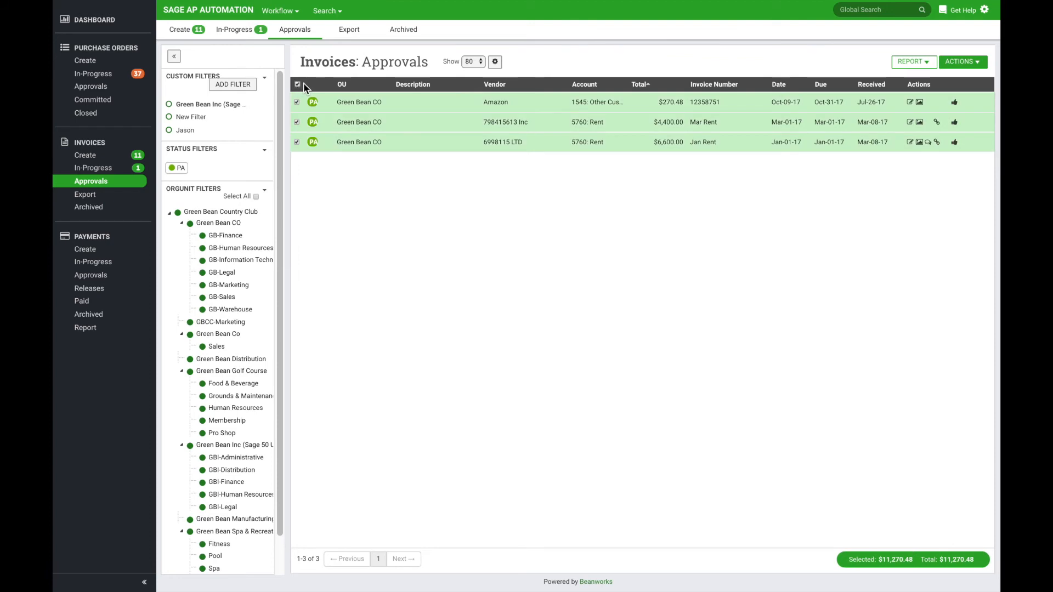
click(960, 64)
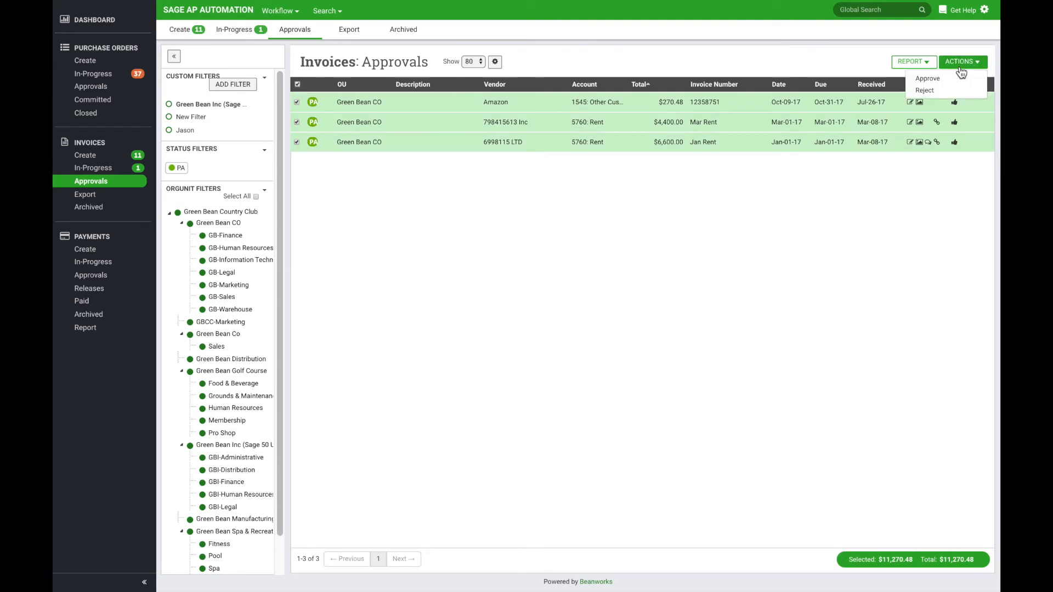
click(739, 220)
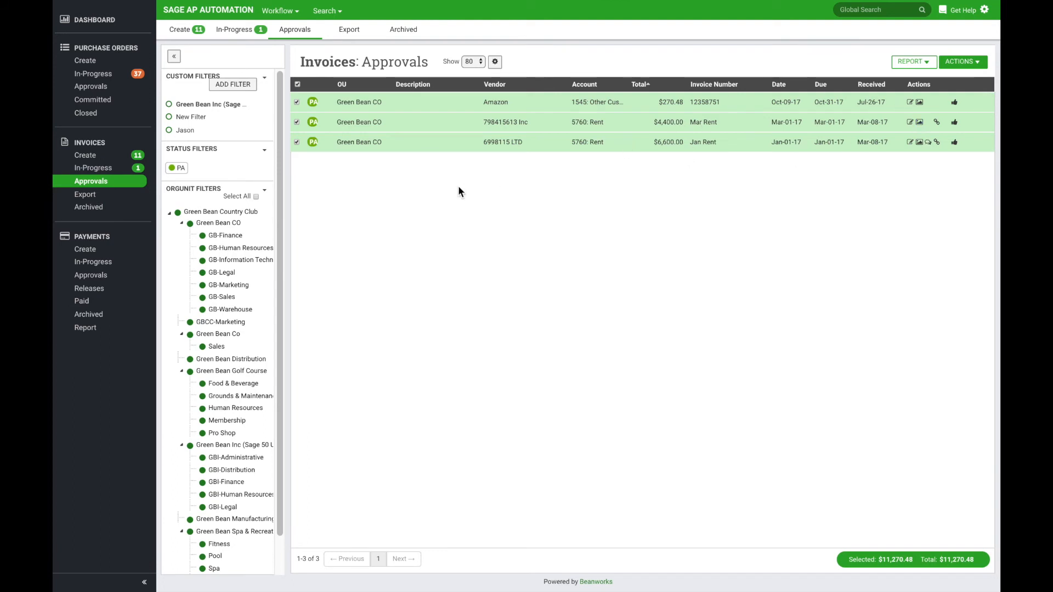
Go to the invoices ready for export and look at the Export All options, including Data.
click(349, 32)
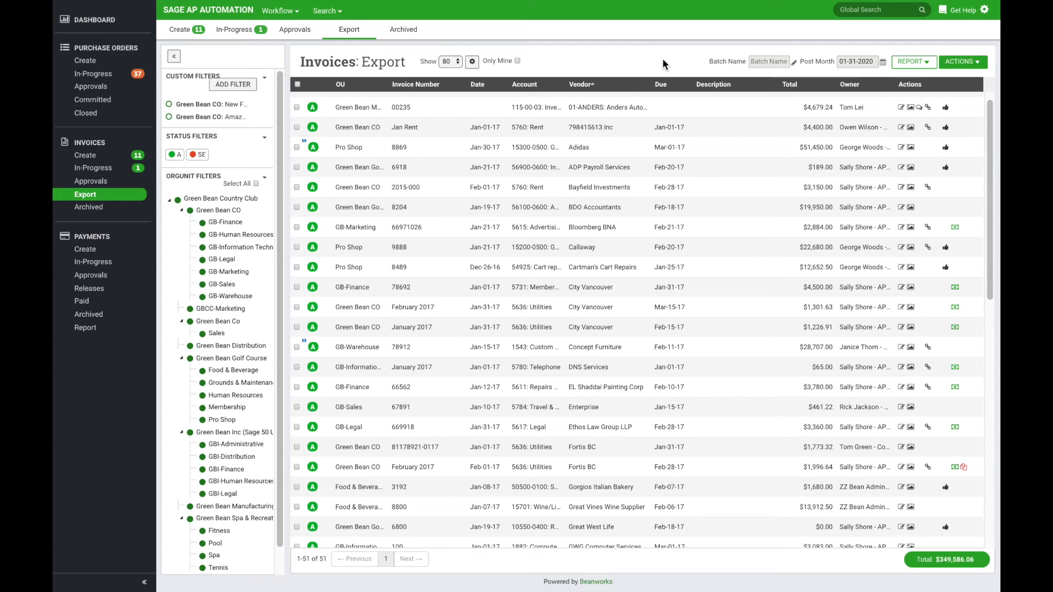
click(962, 62)
mouse_move(931, 91)
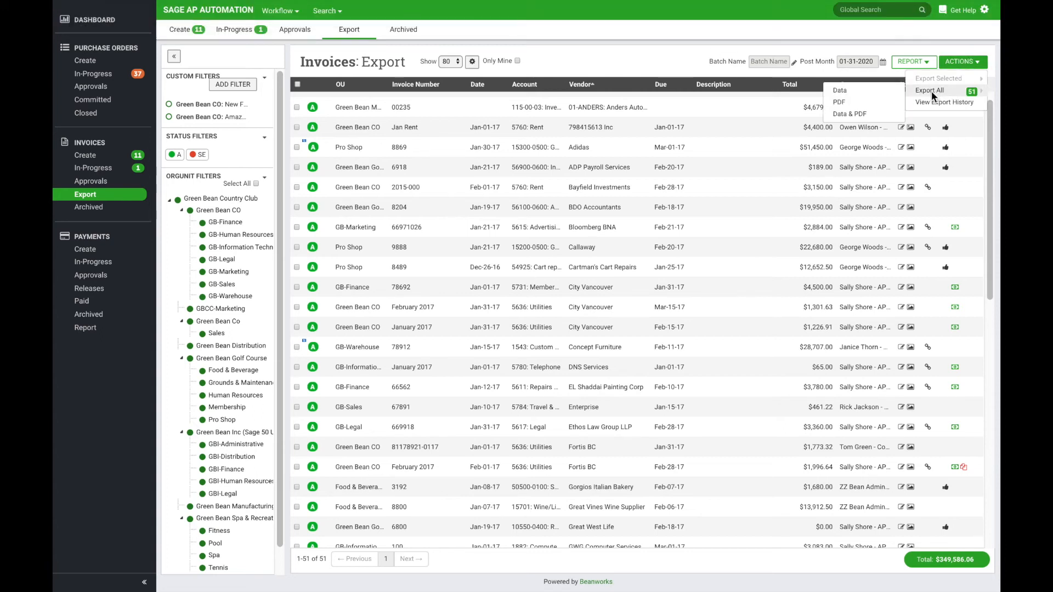
click(866, 92)
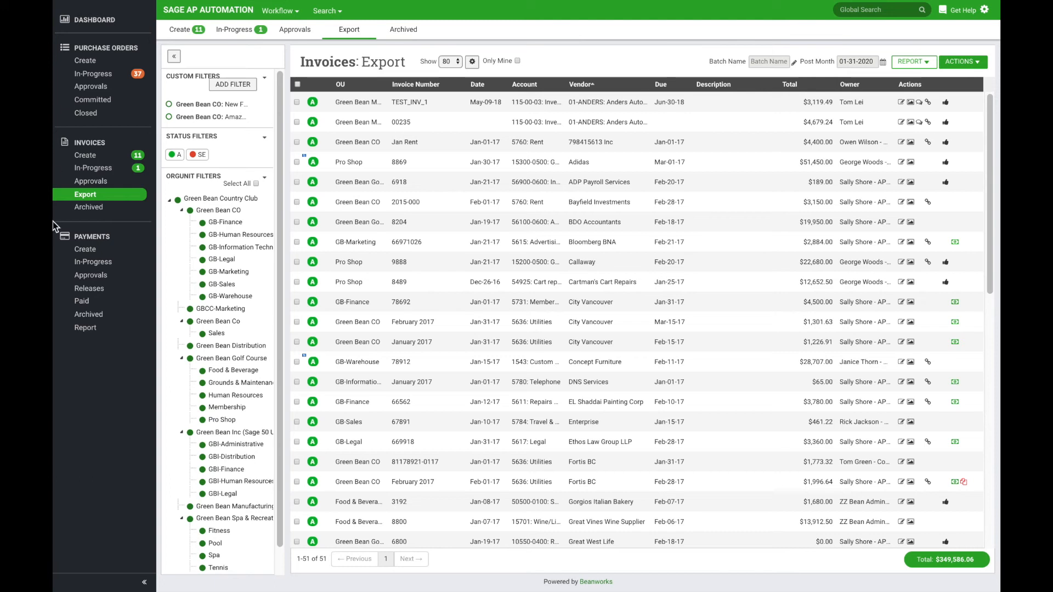
In the payment creation list, expand the first Green Bean Inc custom filter and select all listed vendors.
click(85, 250)
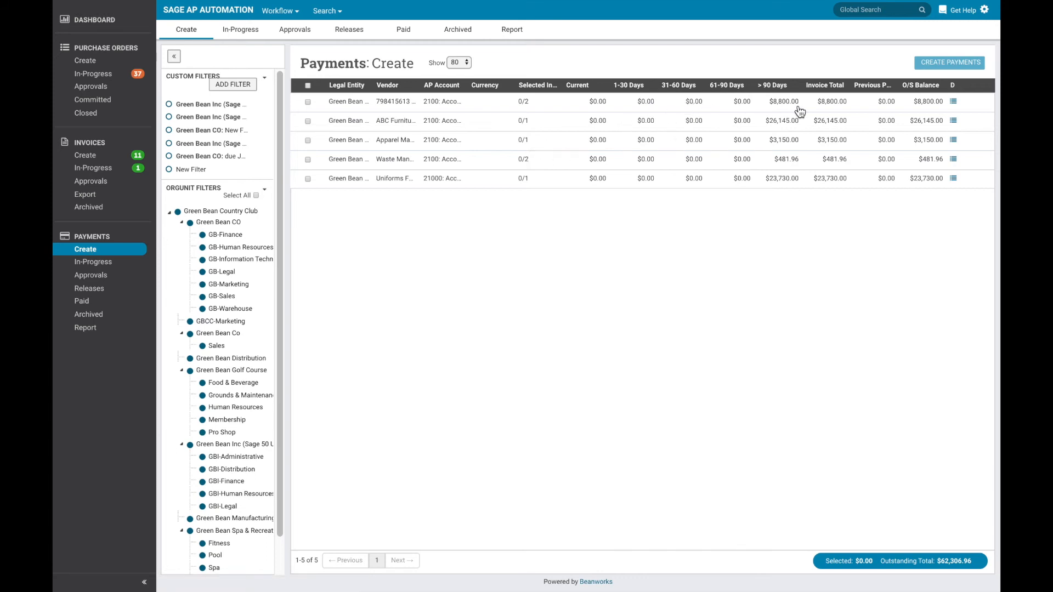
click(265, 105)
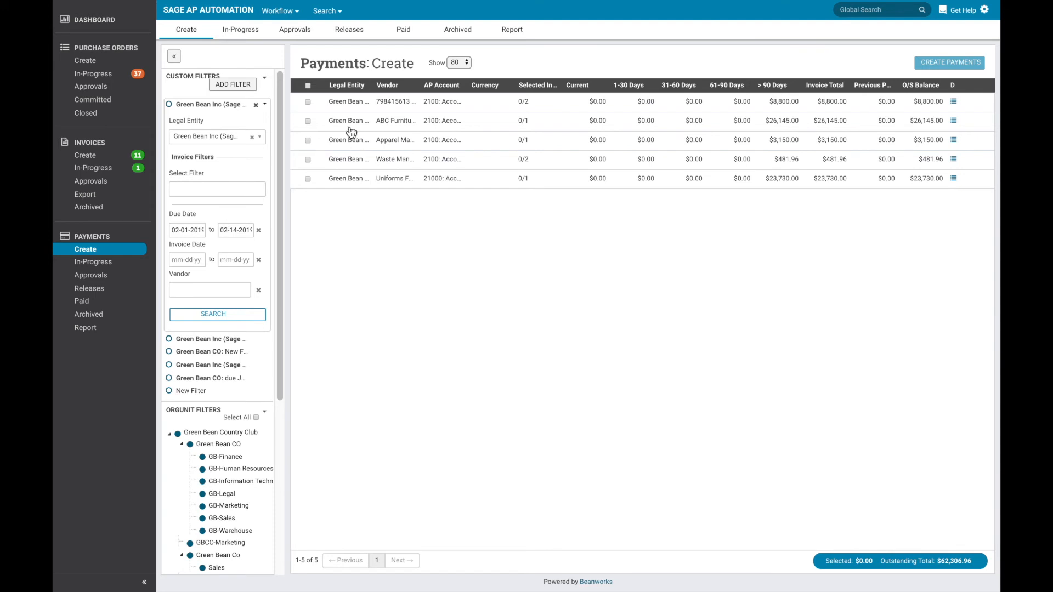
click(307, 86)
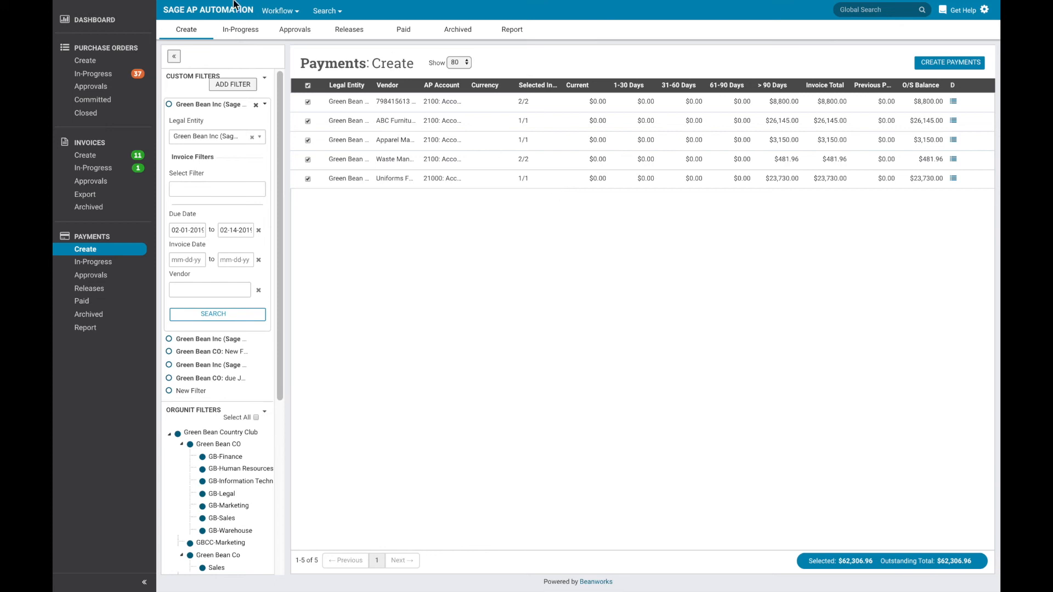
Review the UST Telecommunications payment among the in-progress payments, and view the bulk actions for all in-progress payments.
click(244, 35)
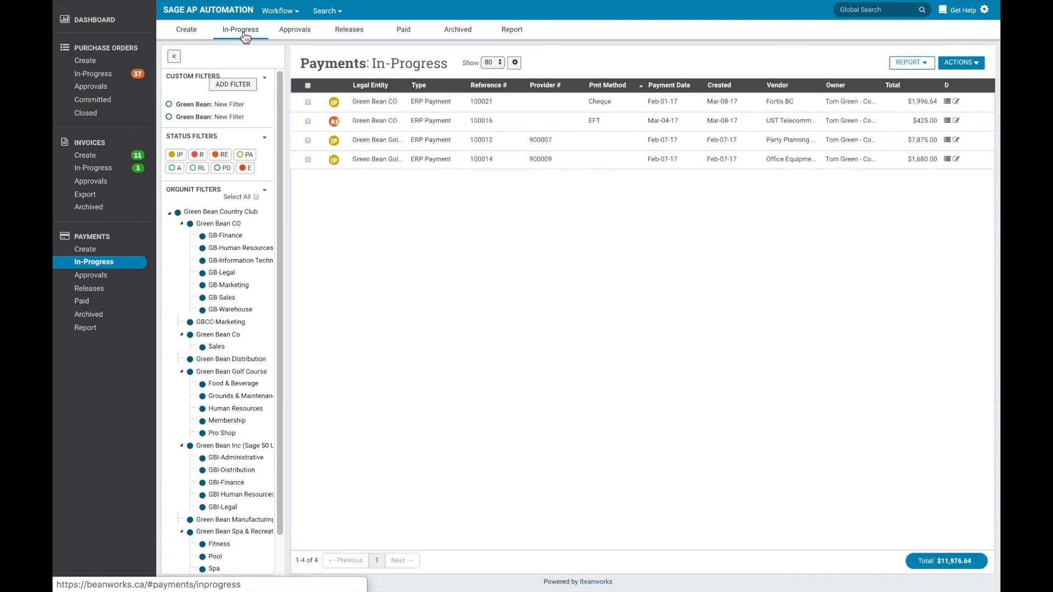
click(436, 125)
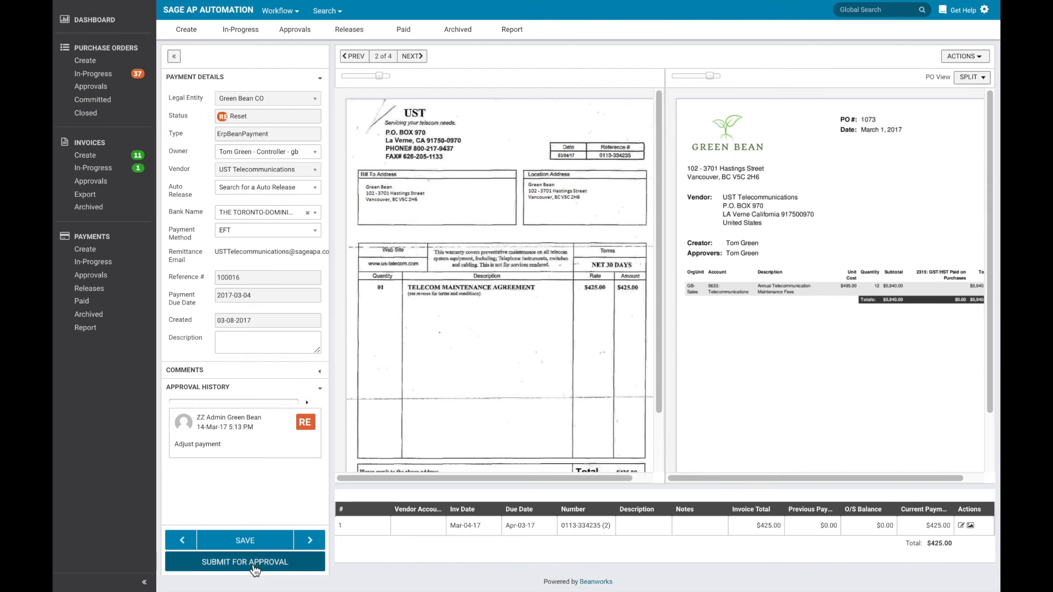
click(245, 30)
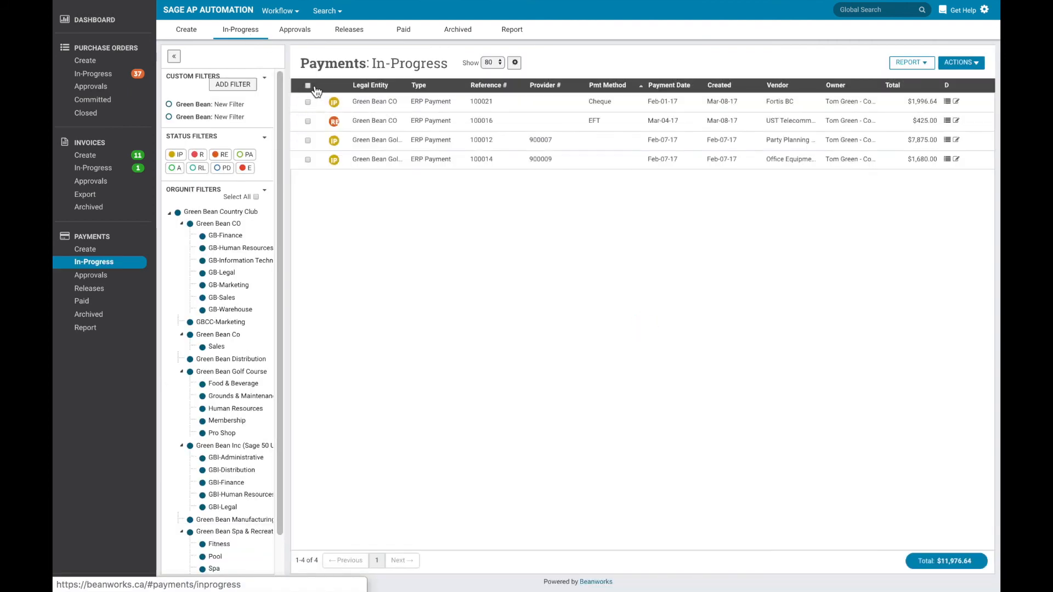
click(307, 84)
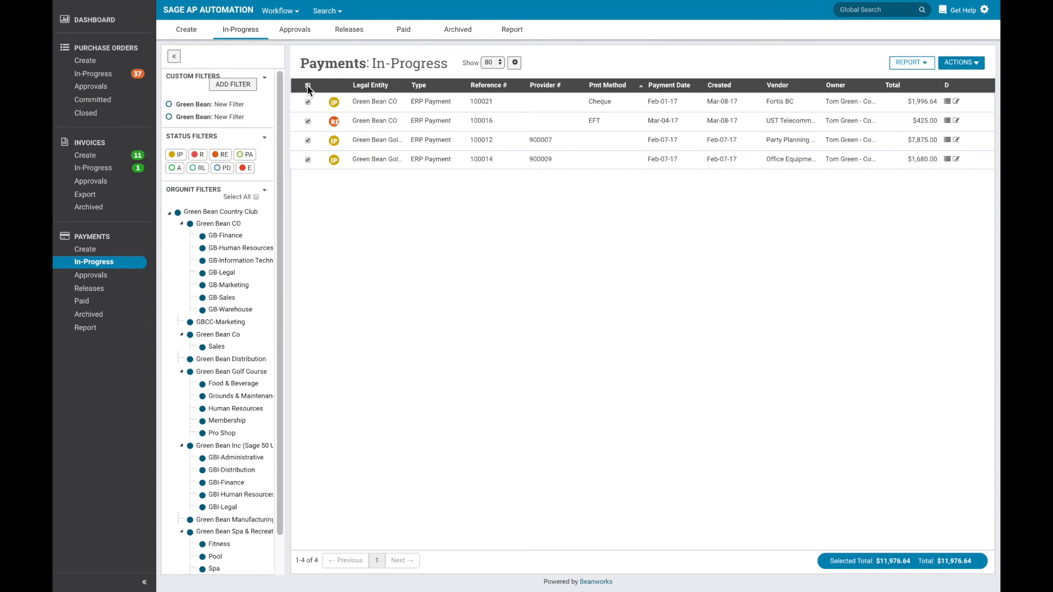
click(963, 63)
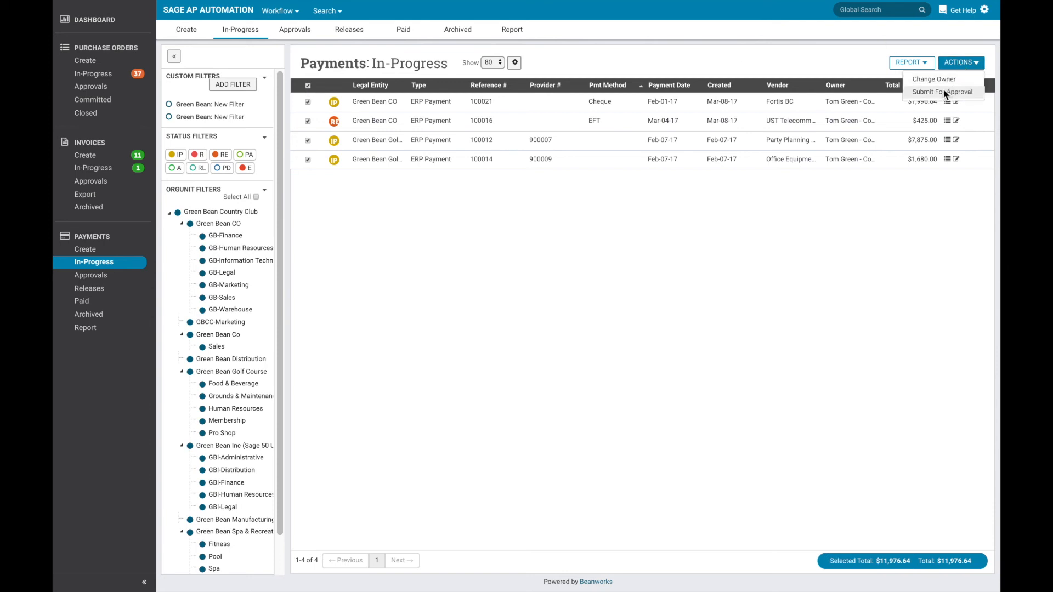
In the payment approvals, look at the bulk actions for the pending payment and open the Bloomberg BNA payment for review.
click(302, 31)
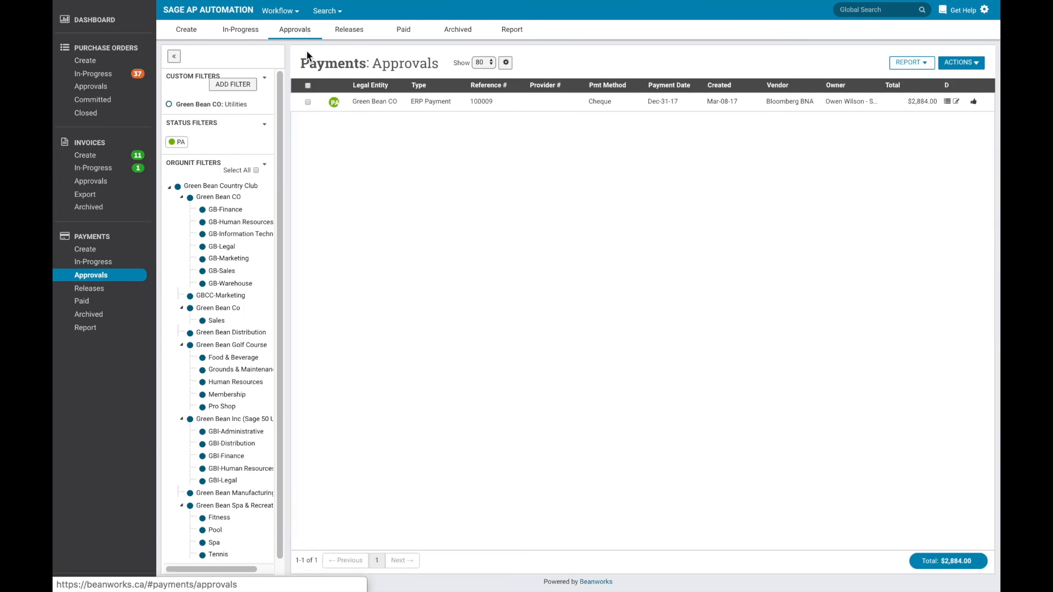
click(307, 86)
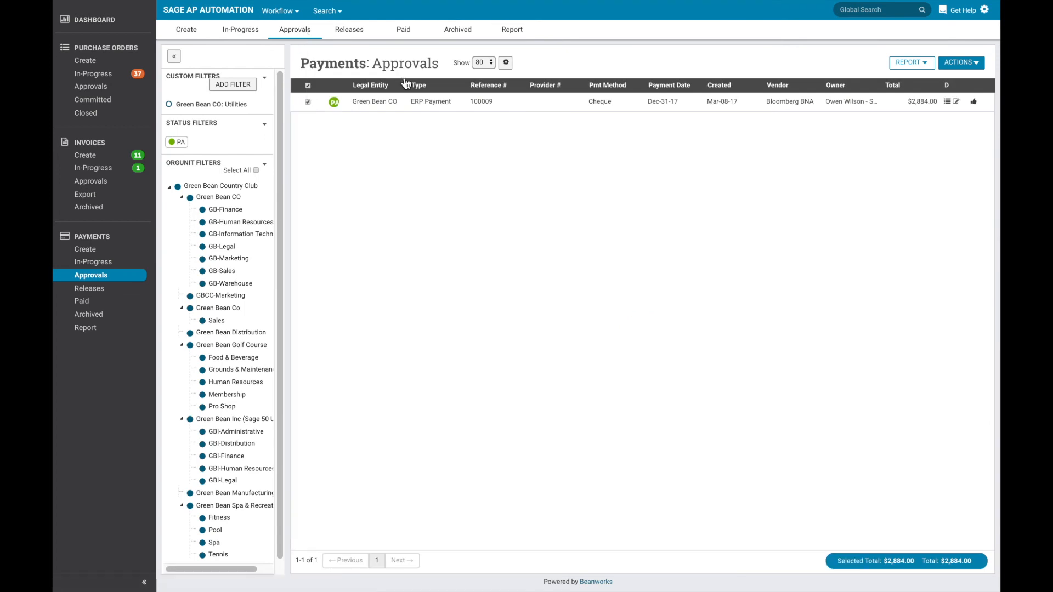
click(949, 64)
click(511, 168)
click(401, 104)
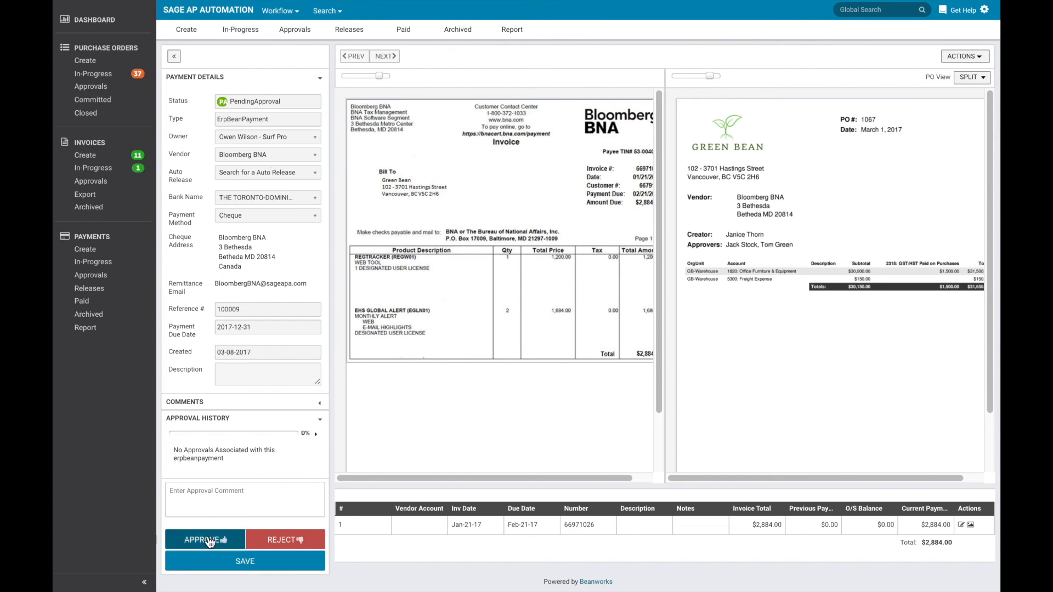
Go to the payment releases and select the approved Ernst and Younge payment.
click(351, 31)
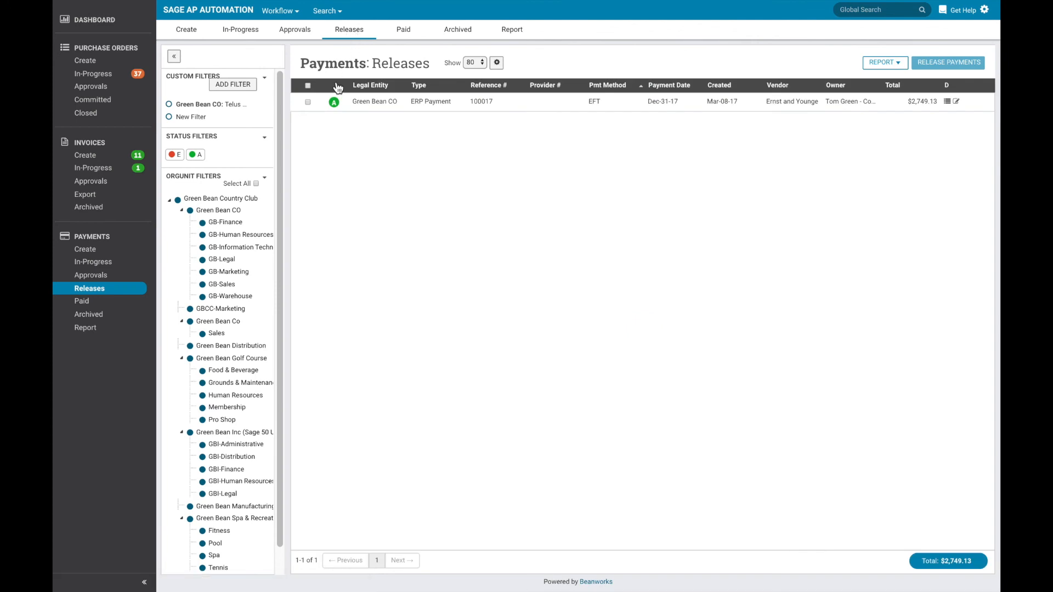
click(308, 86)
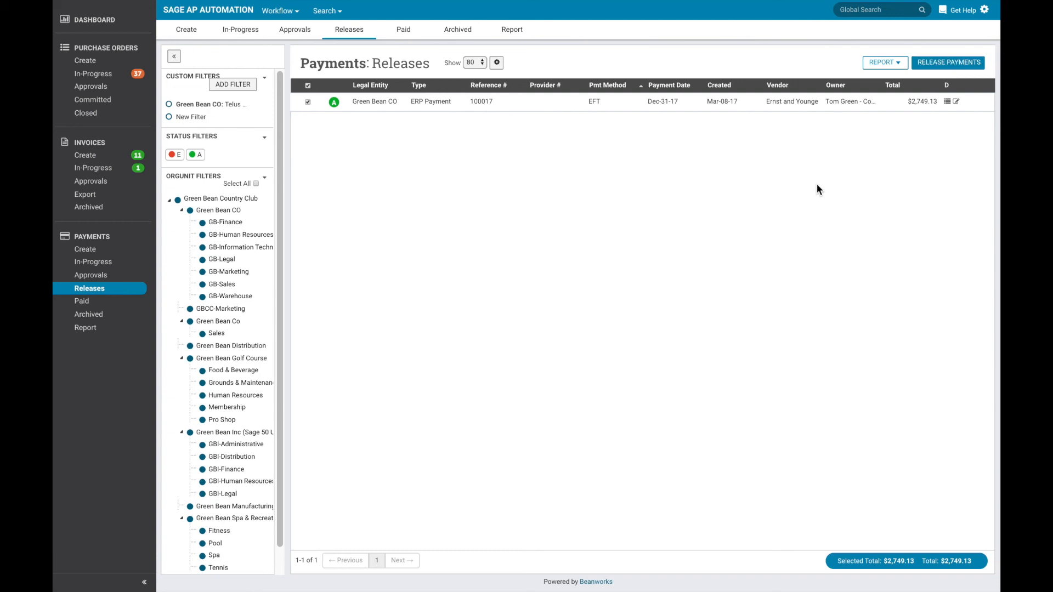
Review the list of paid payments and the list of archived payments.
click(404, 34)
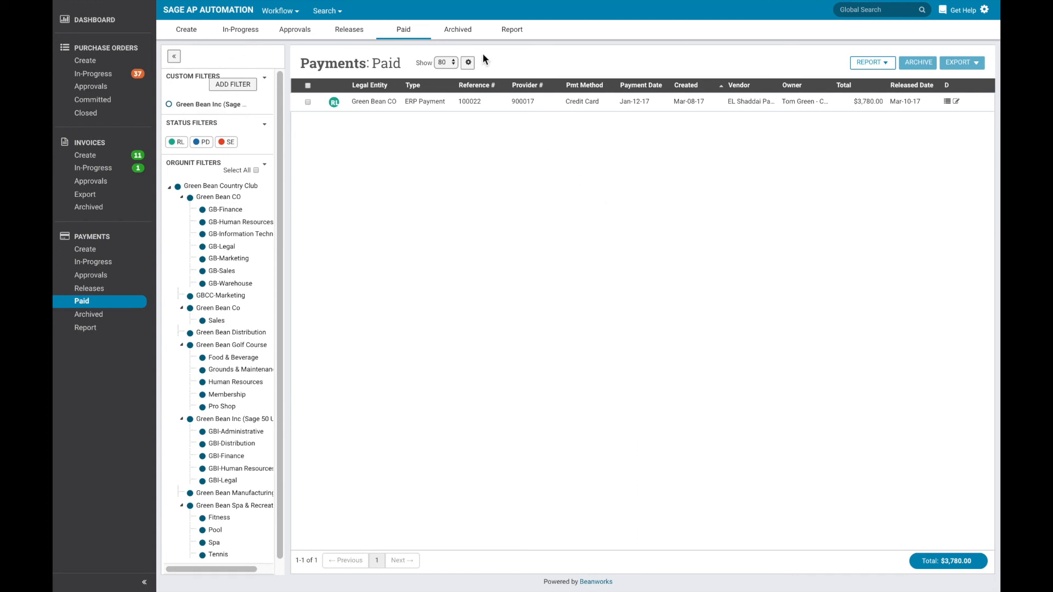
click(110, 313)
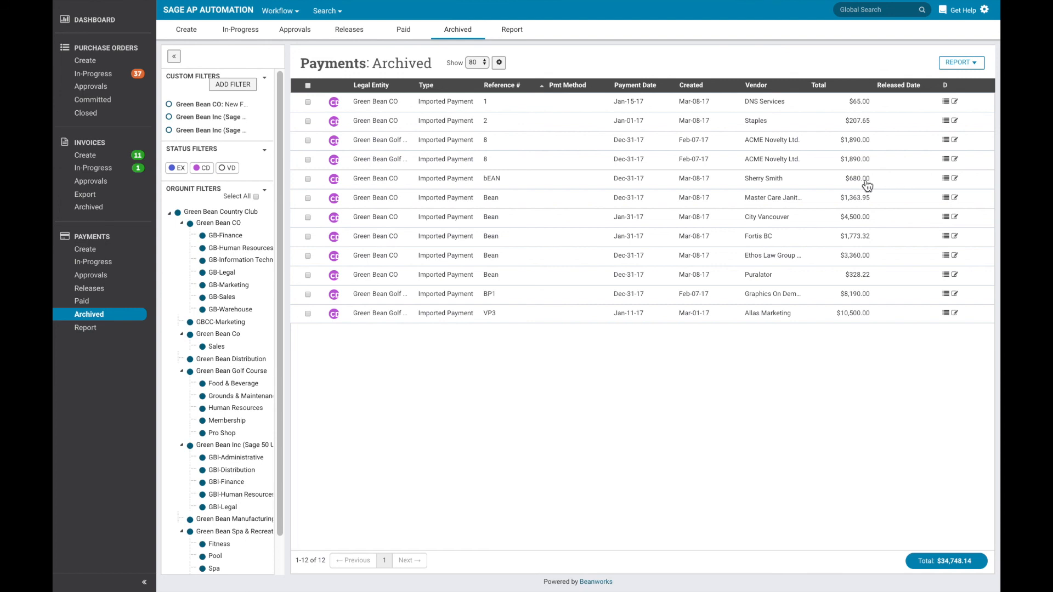
Go to the invoices and run a global search for "amazon".
click(99, 145)
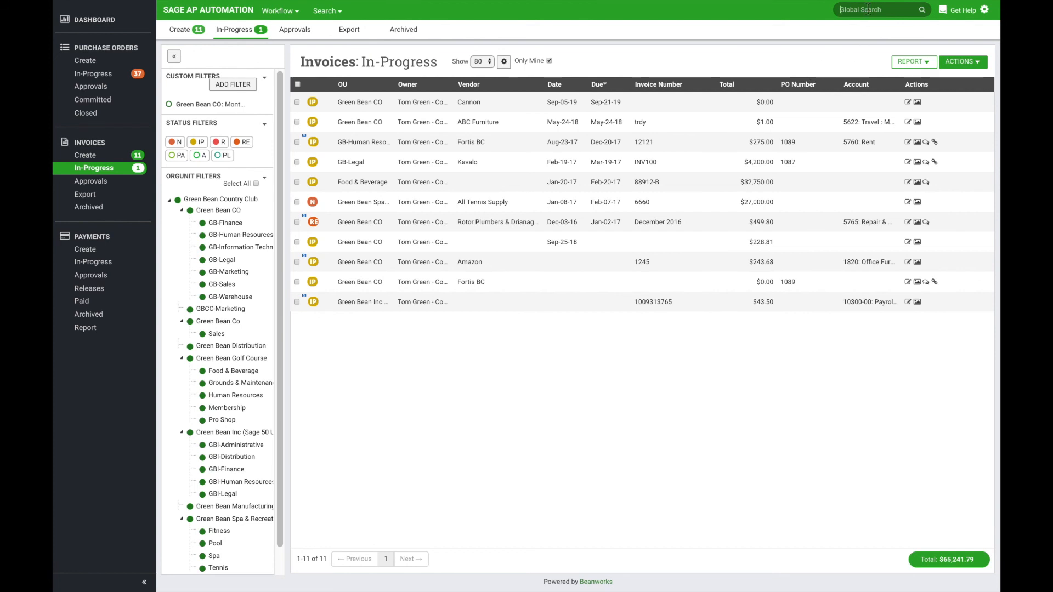
text(amazon)
key(Return)
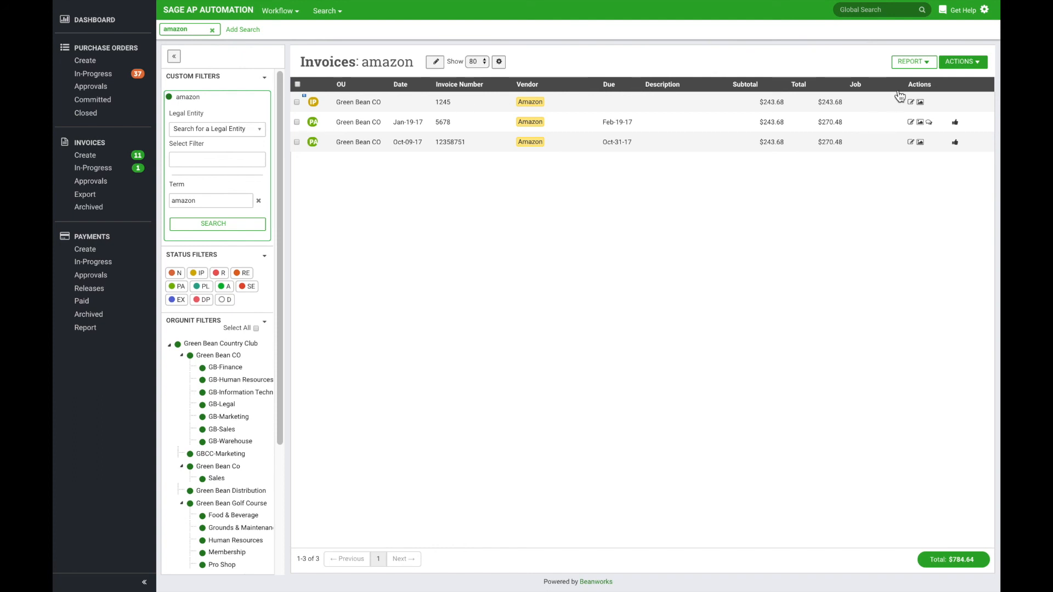
Generate a PDF report of all filtered Amazon invoices, keeping all coding details, approval history and image options included.
click(912, 62)
mouse_move(912, 80)
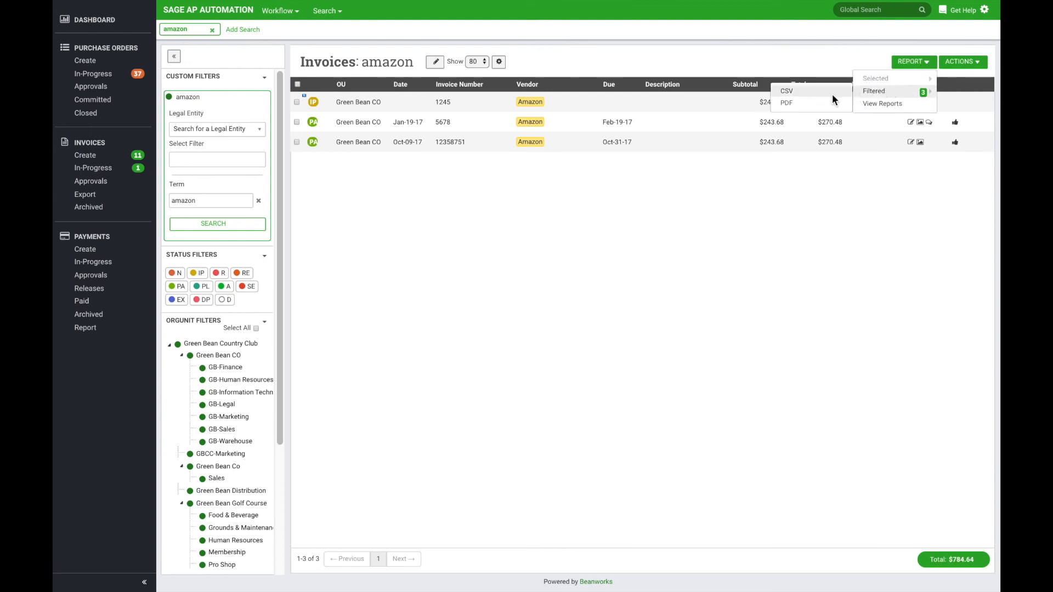
click(820, 103)
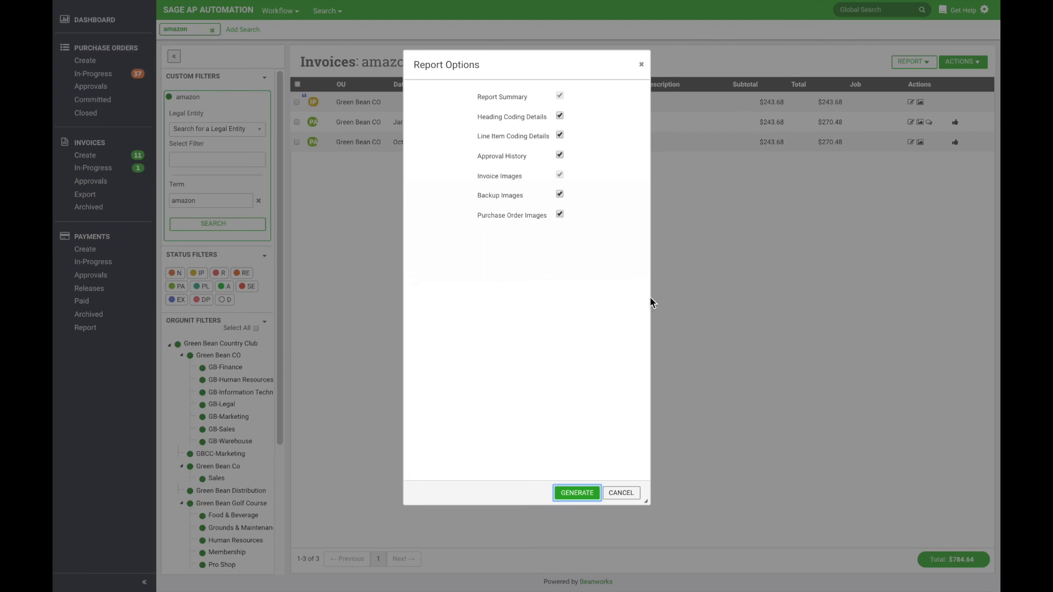
click(593, 494)
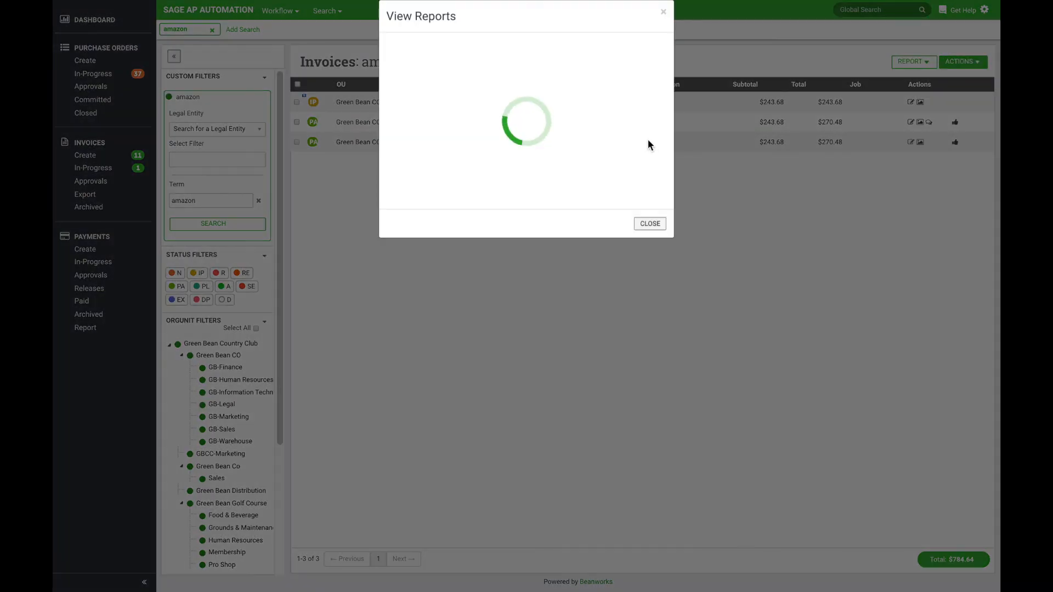
Download the Payments PDF report created 31-Jan-20 6:08 PM into the Sales Demo folder and open it.
click(626, 139)
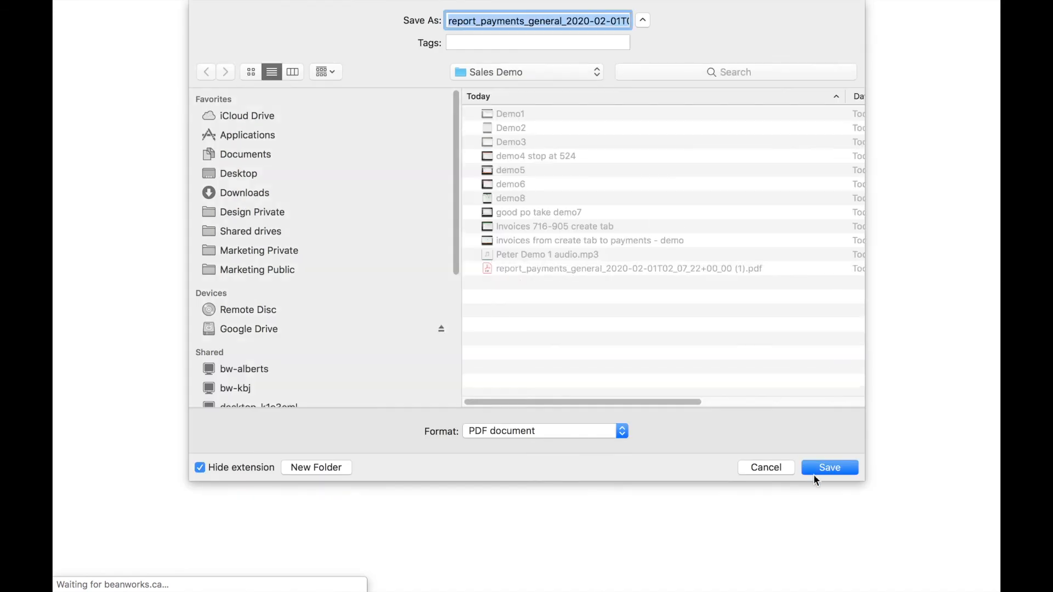
click(827, 469)
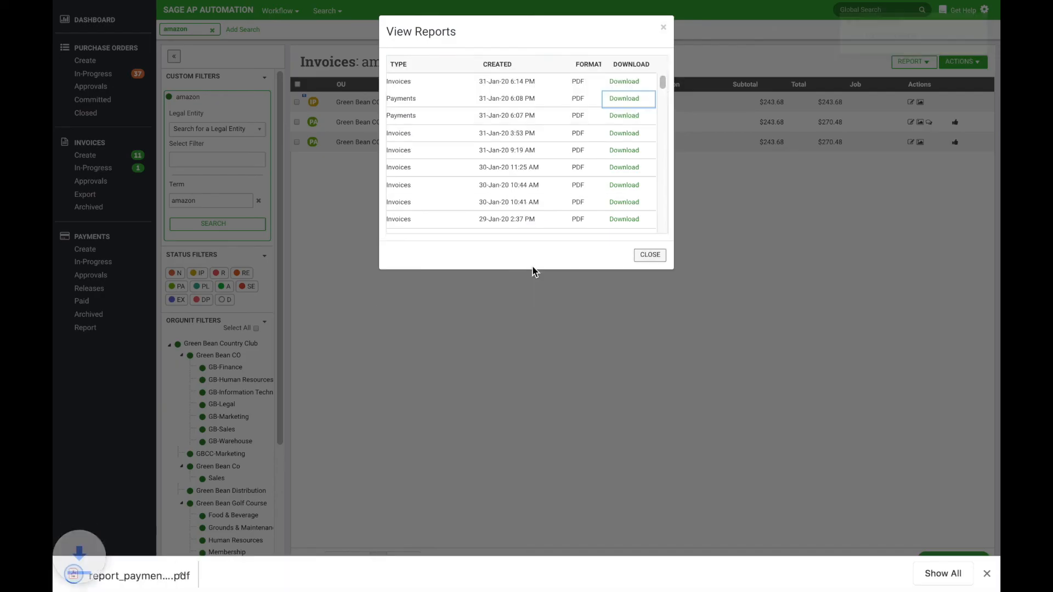
click(144, 576)
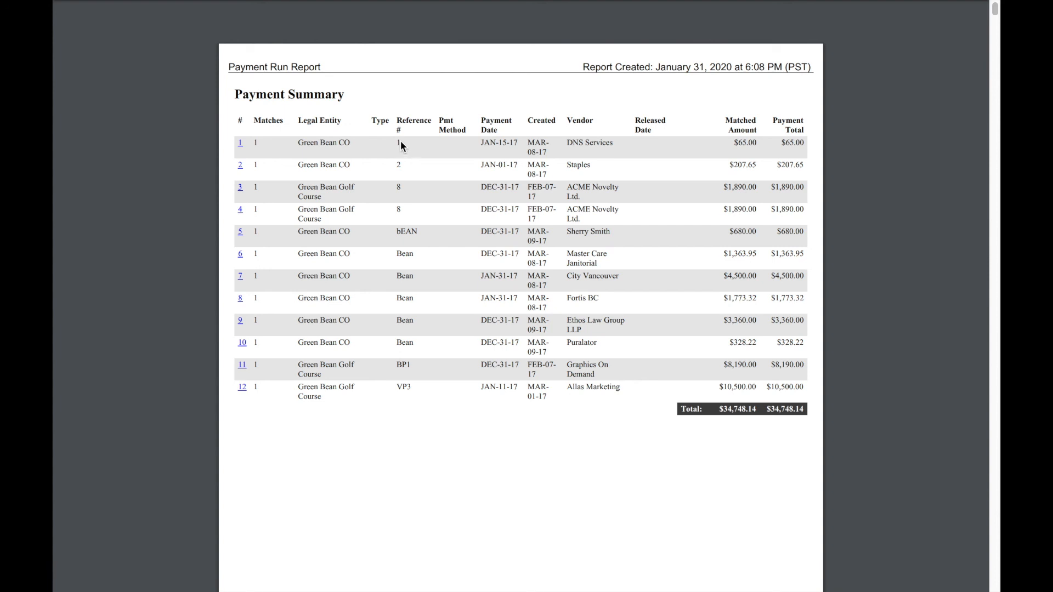
In the Payment Run Report, follow the Staples payment 2 to its invoice and examine the receipt image, coding lines and approval history.
click(240, 166)
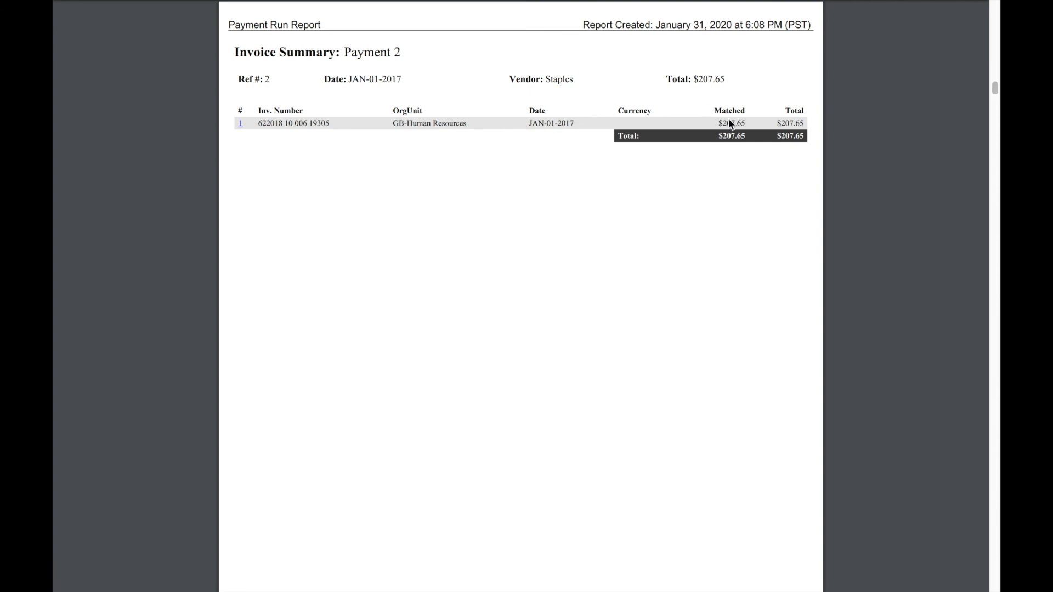
click(240, 124)
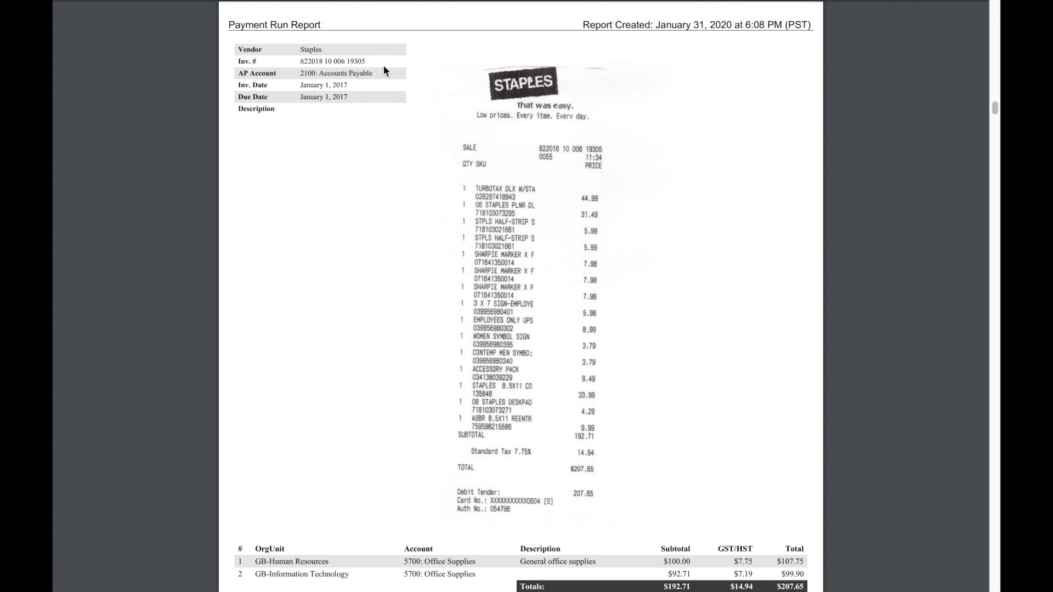
scroll(436, 495, down, 1)
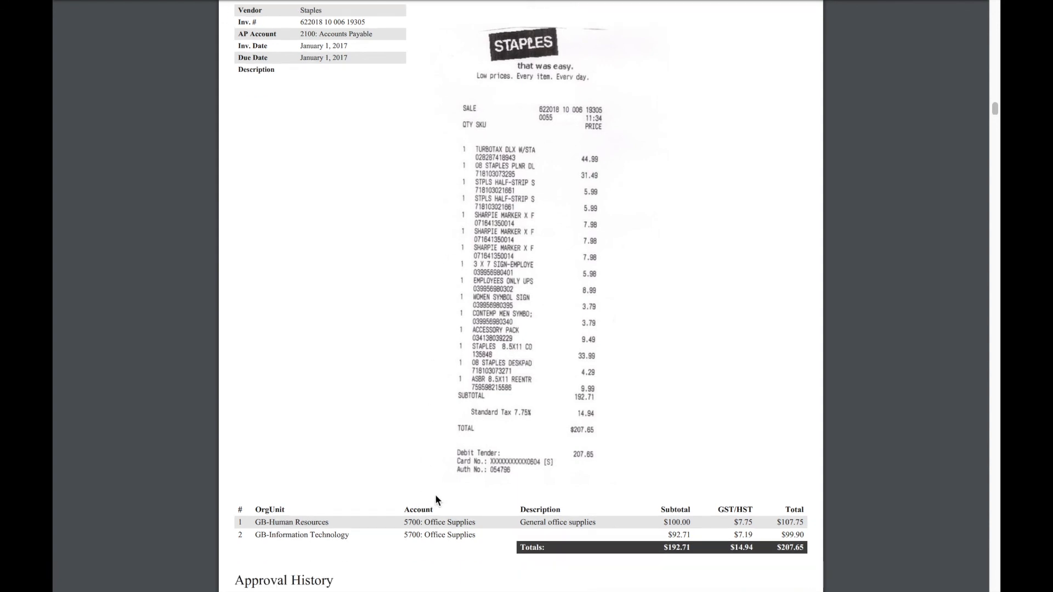
scroll(335, 486, down, 2)
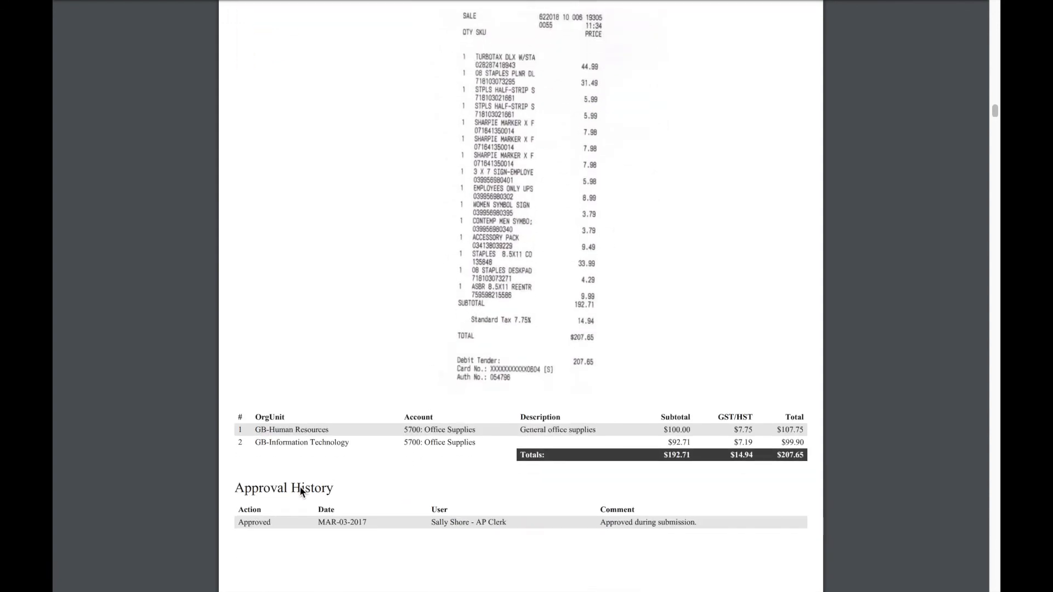
scroll(400, 456, up, 6)
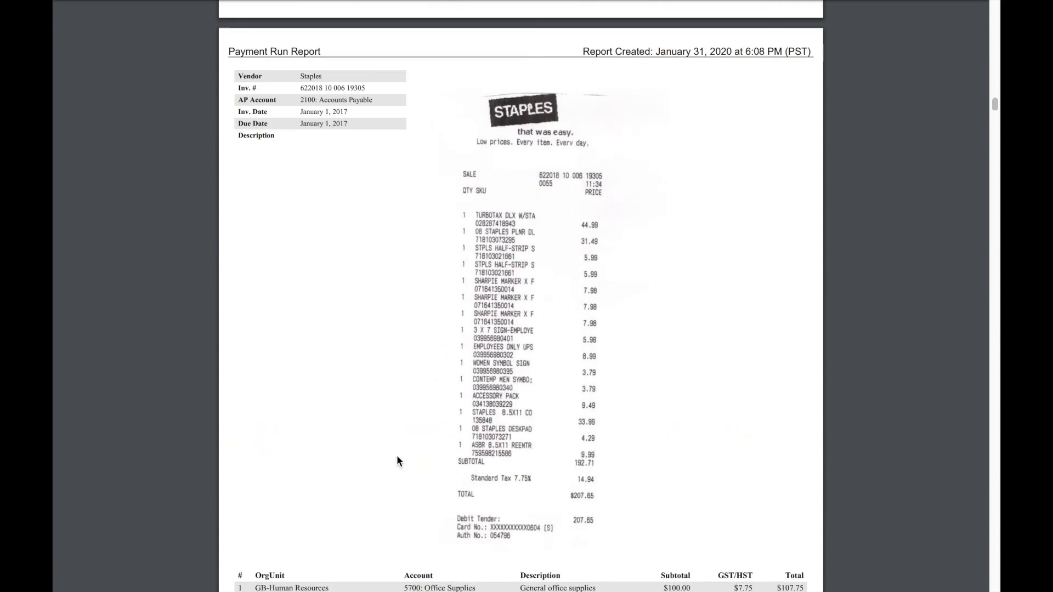
scroll(393, 457, down, 4)
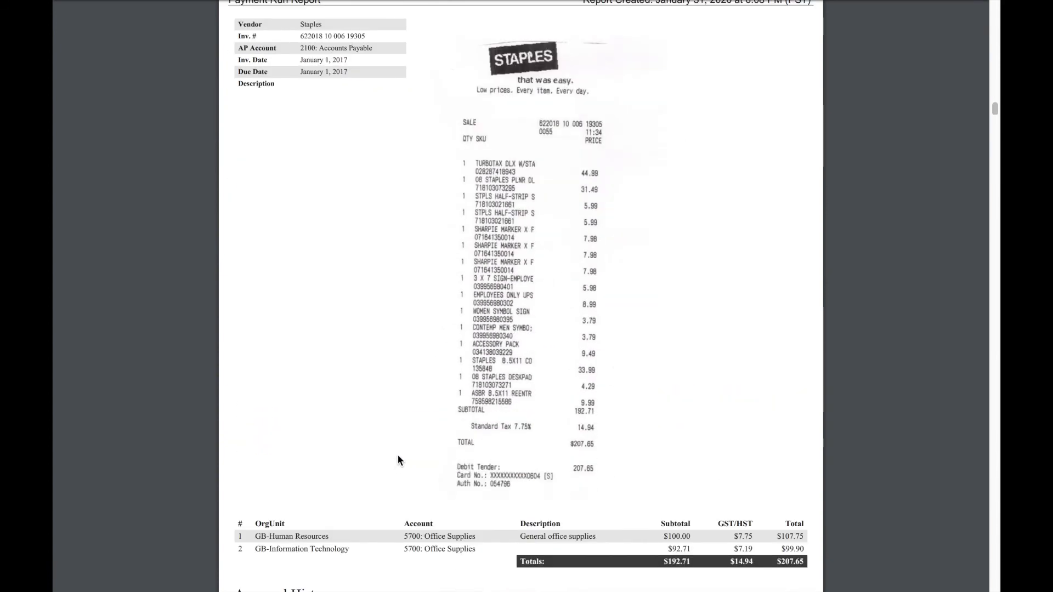